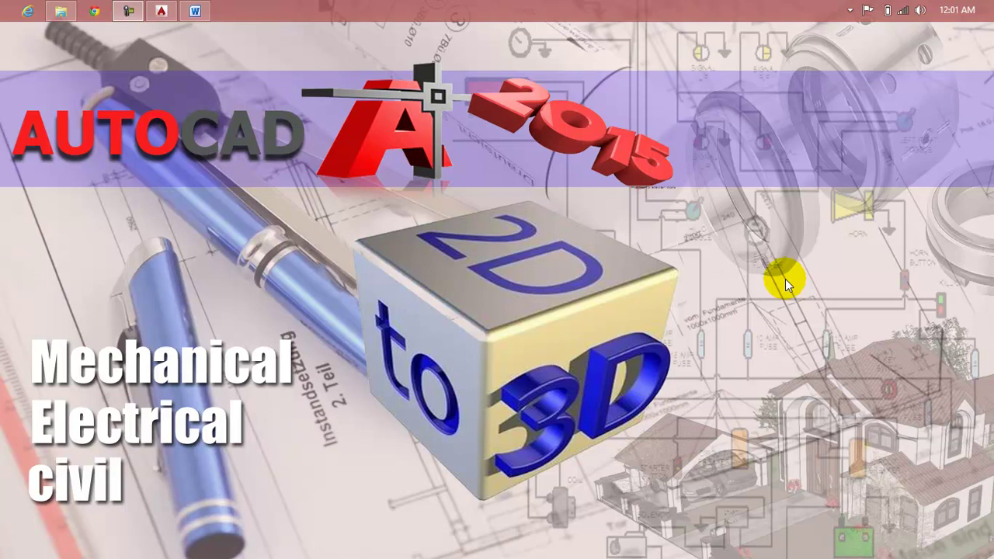
# Review the Lesson 30 polar array outline in Word, then close Word
pyautogui.click(186, 11)
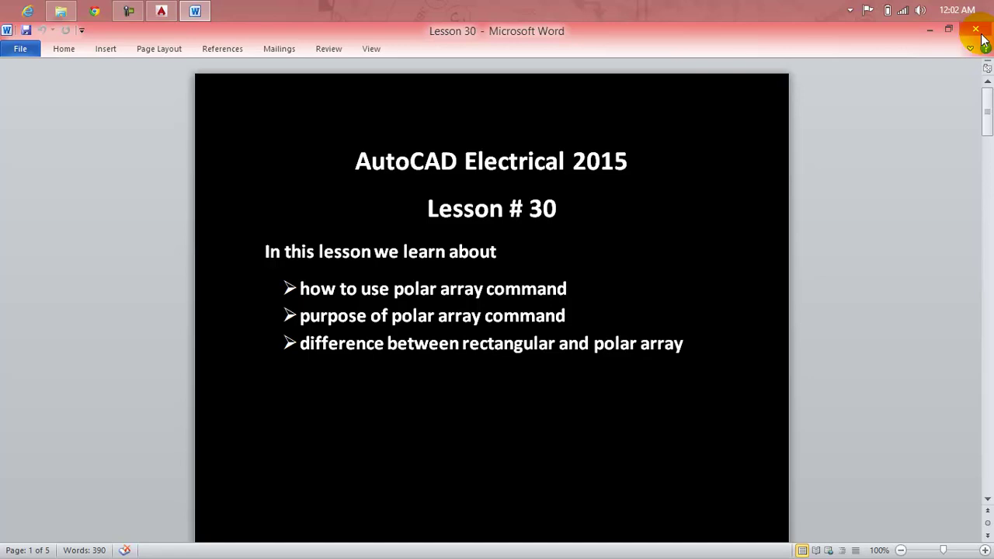
pyautogui.click(977, 31)
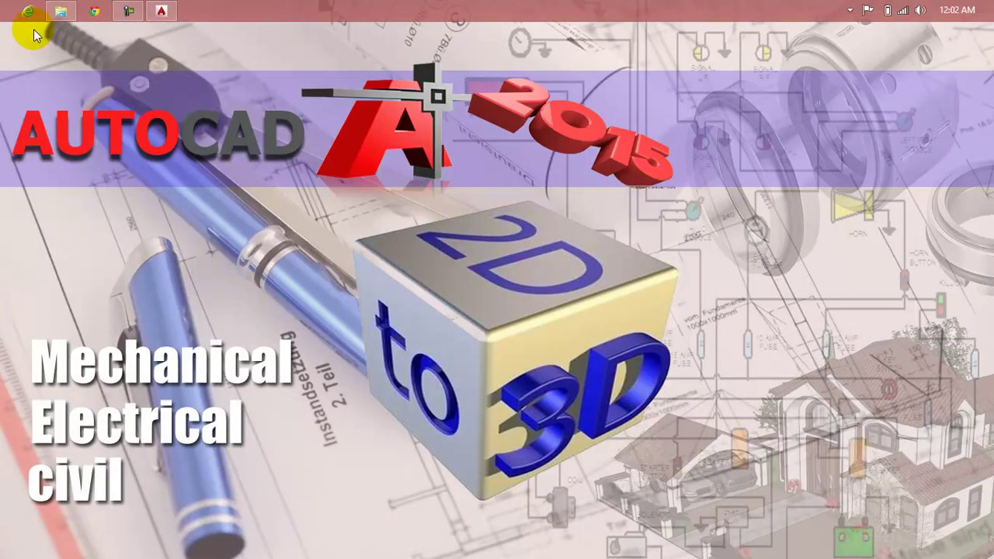
# Bring AutoCAD back to the front and cancel an initial circle attempt
pyautogui.click(162, 10)
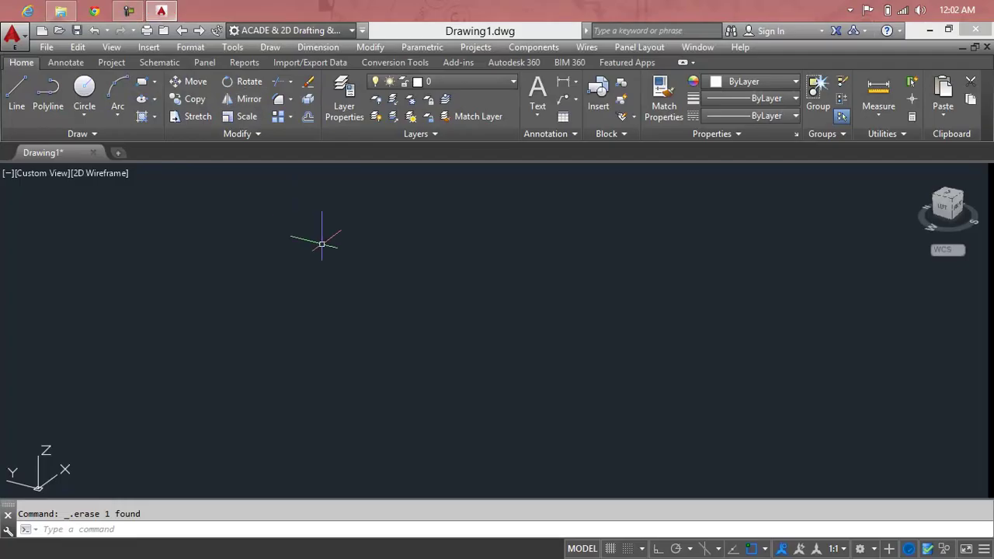
pyautogui.press('Escape')
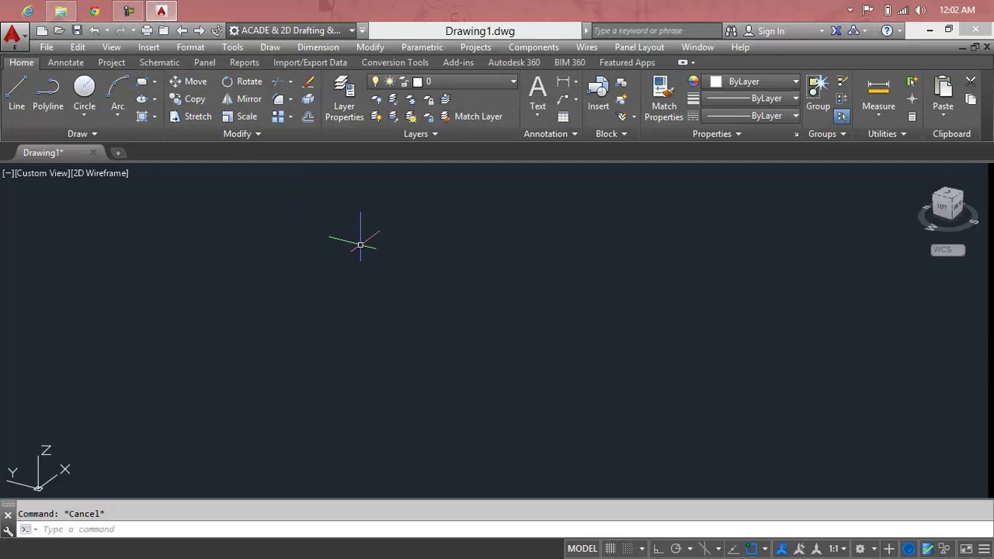
pyautogui.write('c')
pyautogui.press('Return')
pyautogui.click(359, 245)
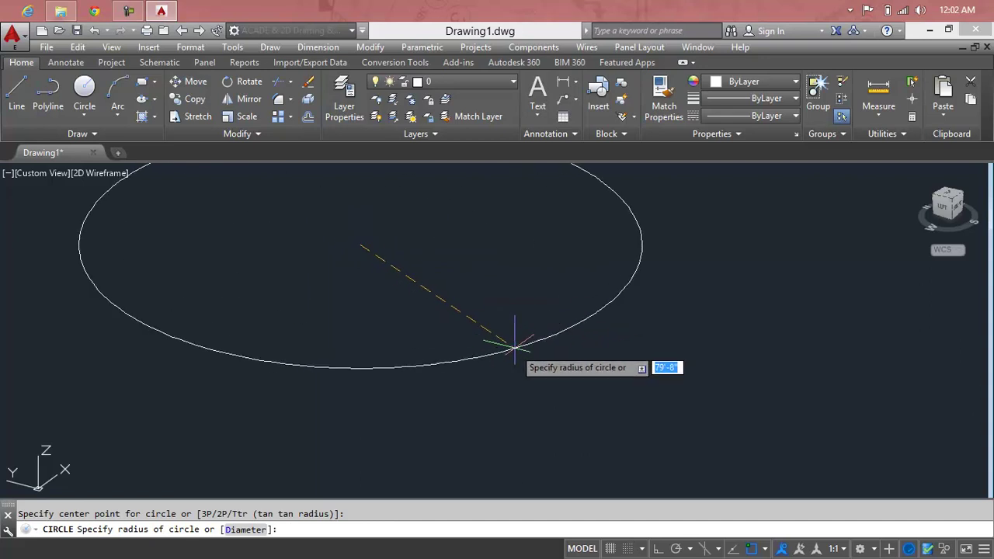
pyautogui.press('Escape')
# Switch the viewport to the Top view and draw a large circle
pyautogui.click(27, 173)
pyautogui.click(47, 211)
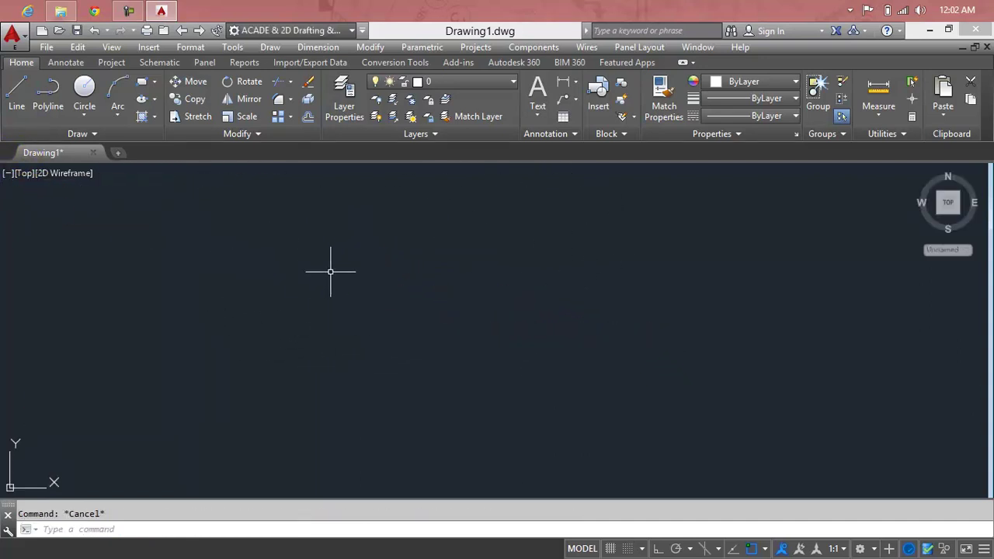
pyautogui.press('Return')
pyautogui.click(353, 285)
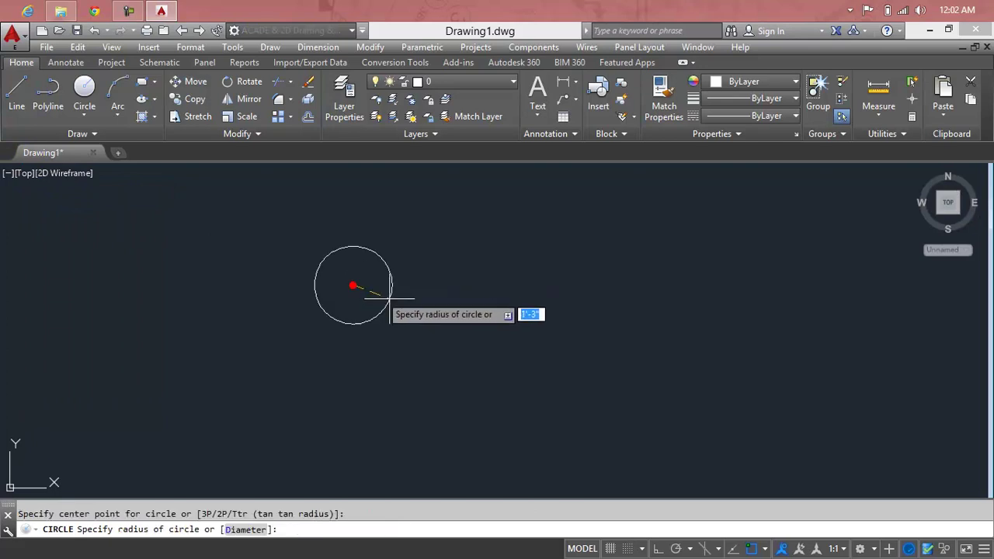
pyautogui.click(508, 344)
pyautogui.moveTo(508, 311); pyautogui.dragTo(513, 384, button='middle')
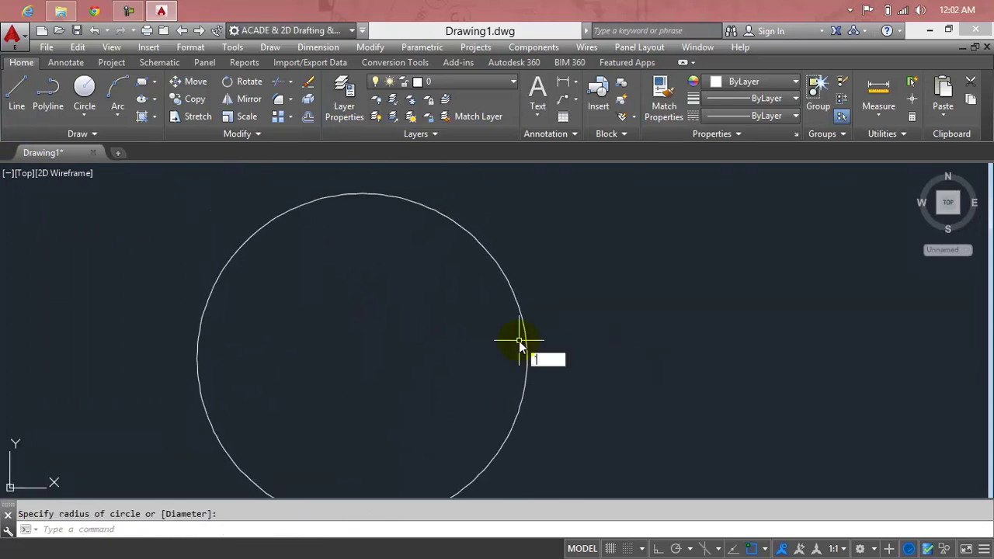
pyautogui.press('Escape')
# Draw a line from the circle's centre to a point beyond its edge
pyautogui.write('l')
pyautogui.press('Return')
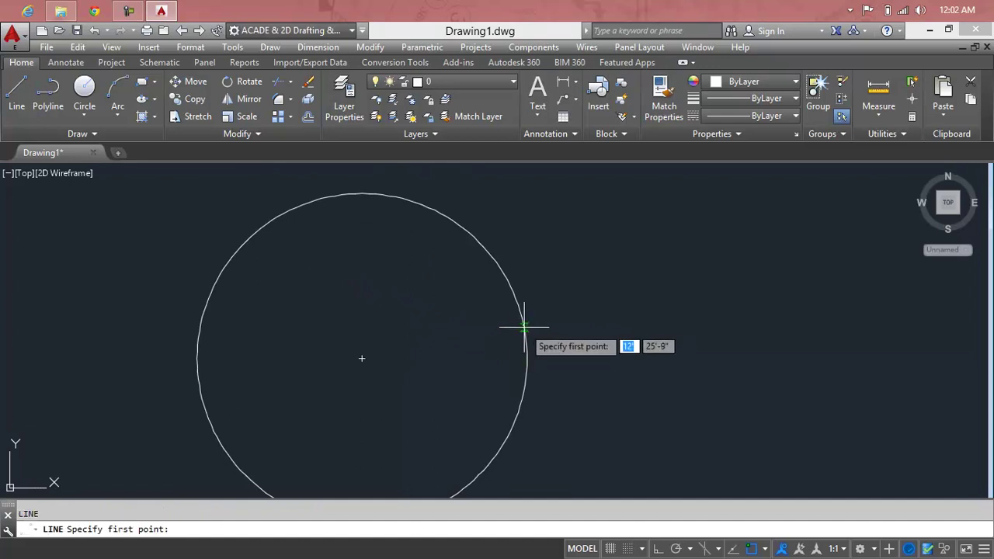
pyautogui.click(362, 357)
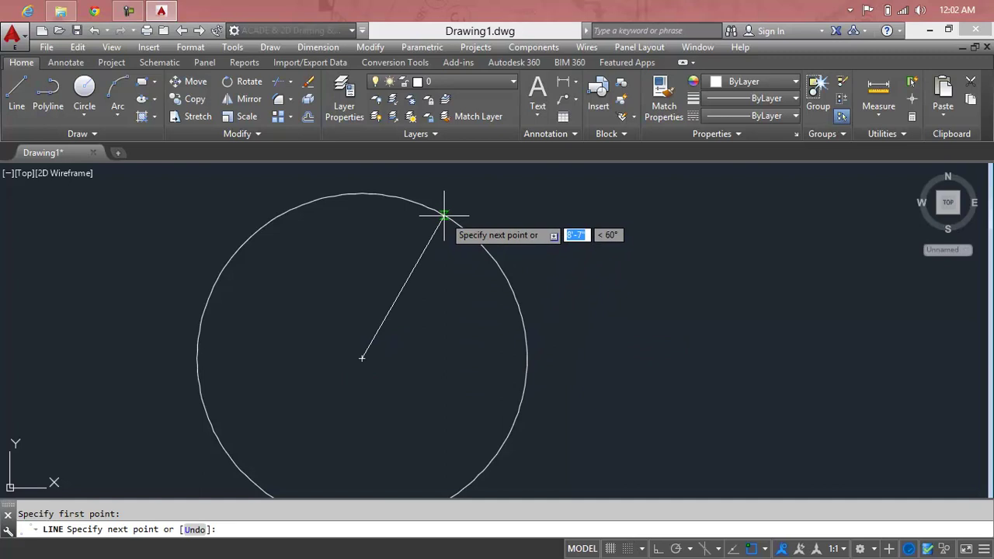
pyautogui.scroll(5, 443, 218)
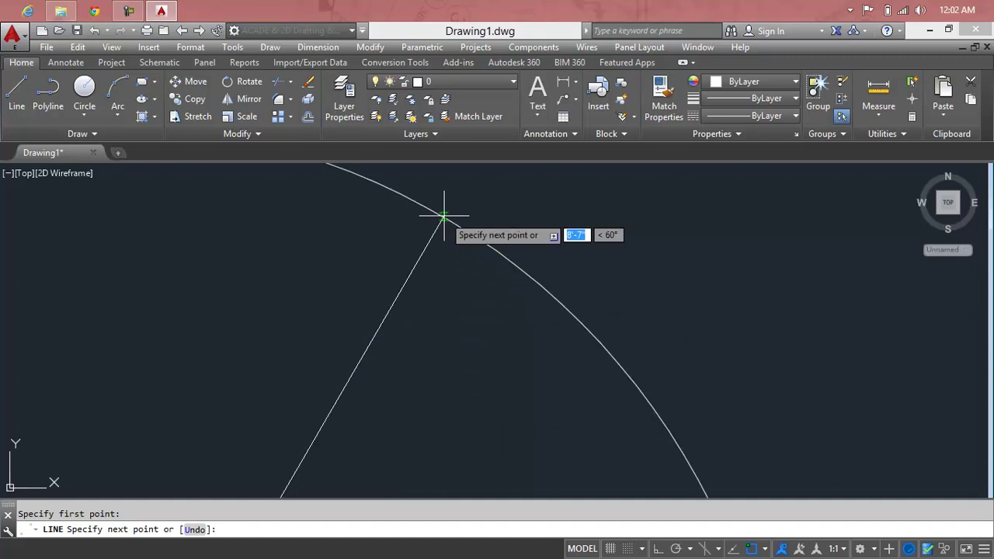
pyautogui.click(505, 180)
pyautogui.press('Escape')
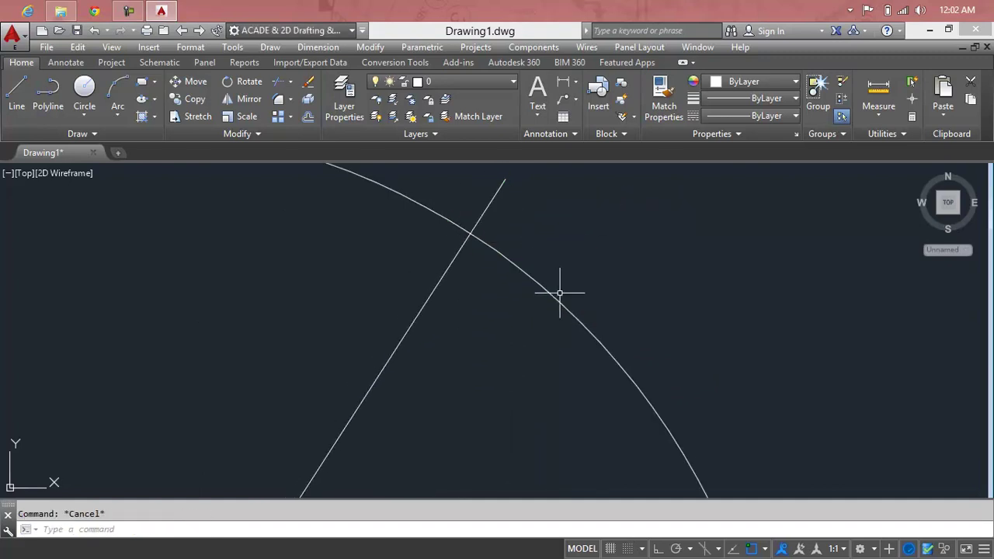
# Trim the line's overhang outside the circle, leaving a radius line
pyautogui.write('t')
pyautogui.press('Return')
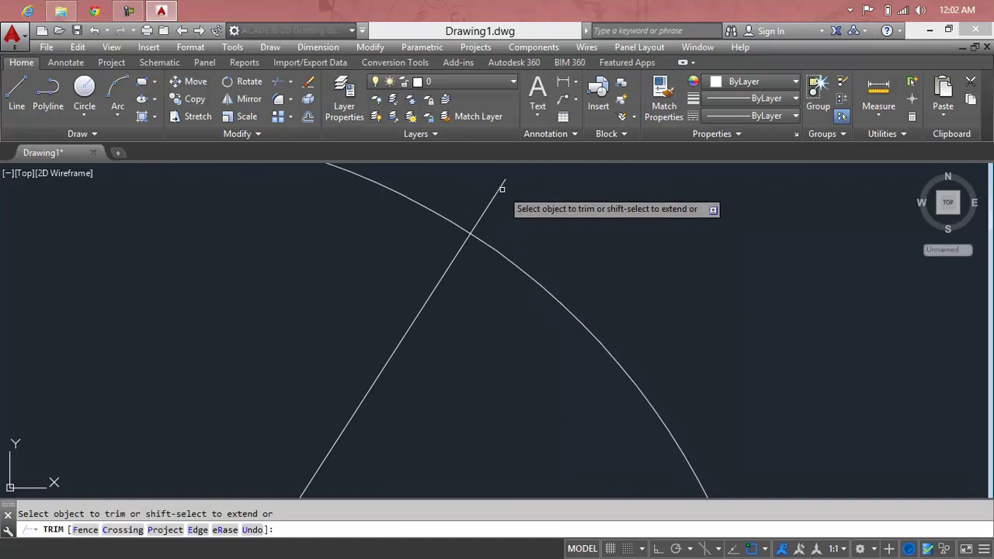
pyautogui.click(514, 166)
pyautogui.click(494, 186)
pyautogui.scroll(-3, 505, 209)
pyautogui.scroll(-3, 517, 233)
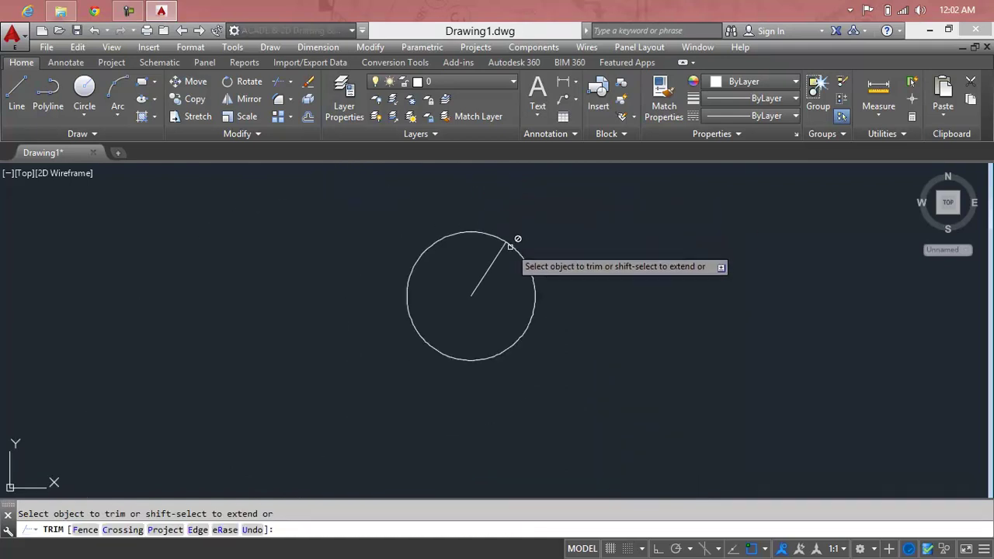
pyautogui.press('Escape')
pyautogui.scroll(2, 505, 277)
pyautogui.scroll(2, 505, 276)
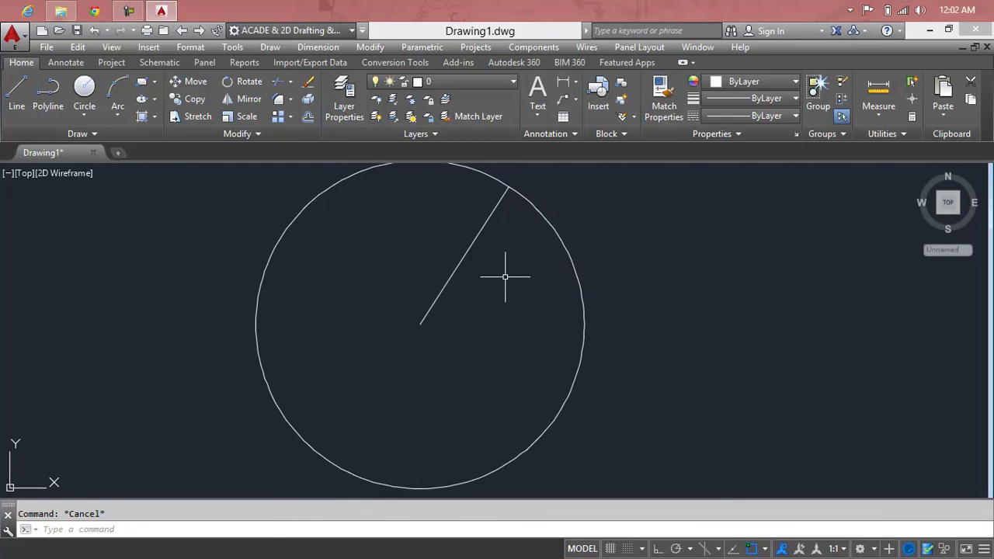
pyautogui.write('l')
pyautogui.press('Return')
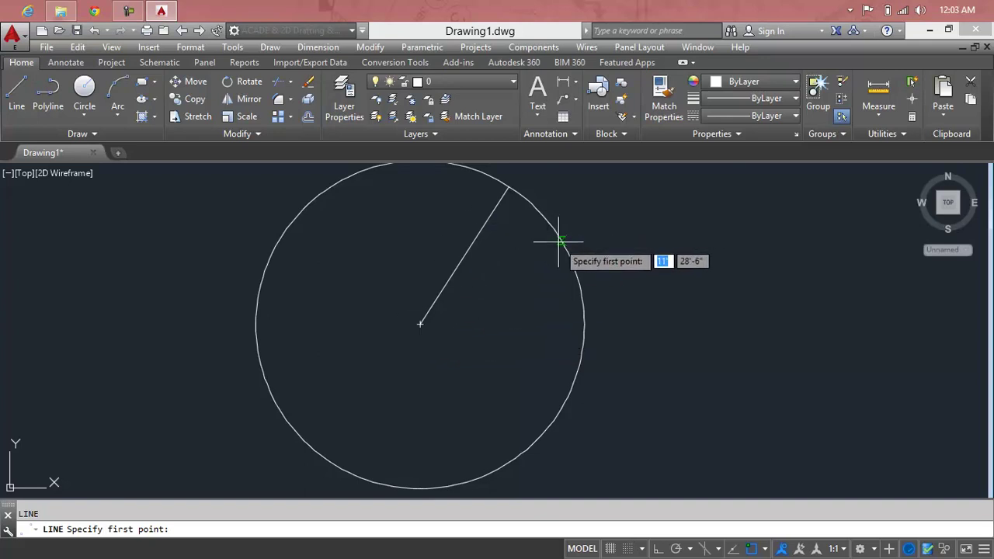
# Draw a second line from the circle's centre out past the circumference
pyautogui.click(420, 324)
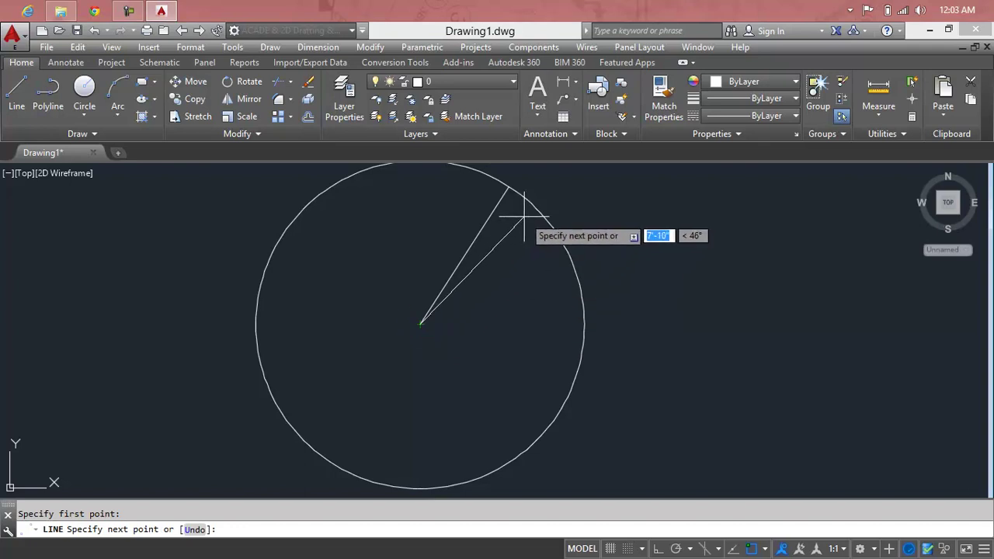
pyautogui.click(559, 183)
pyautogui.scroll(-2, 569, 196)
pyautogui.moveTo(569, 197)
pyautogui.mouseDown(button='middle')
pyautogui.moveTo(535, 259)
pyautogui.moveTo(470, 300)
pyautogui.mouseUp(button='middle')
pyautogui.scroll(3, 471, 299)
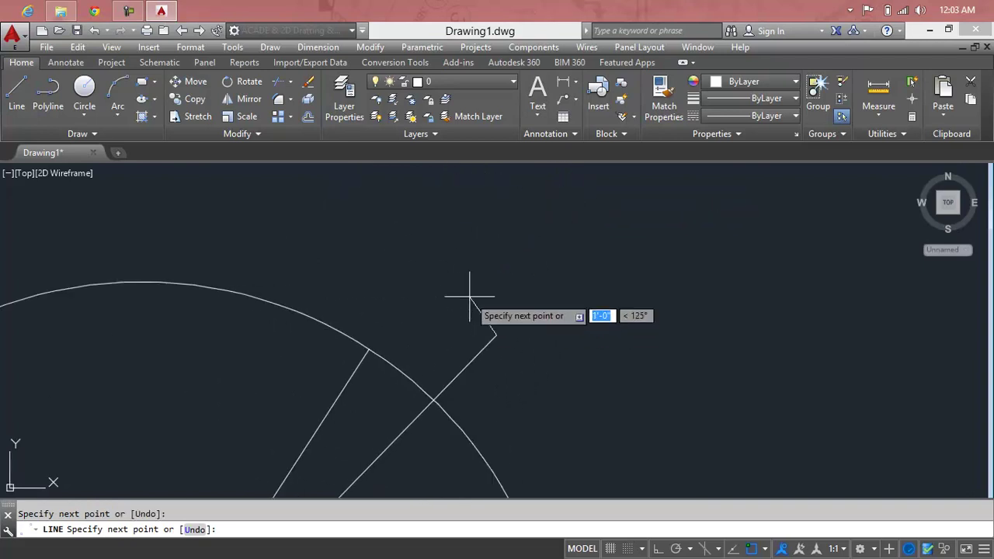
pyautogui.press('Escape')
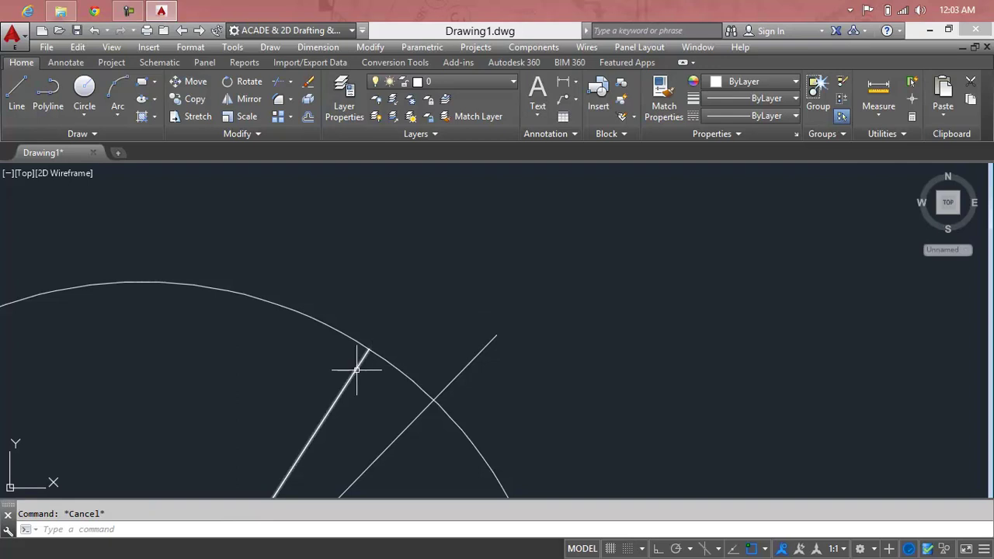
# Grip-stretch the first radius line's outer end so it extends beyond the circle
pyautogui.click(358, 359)
pyautogui.click(352, 370)
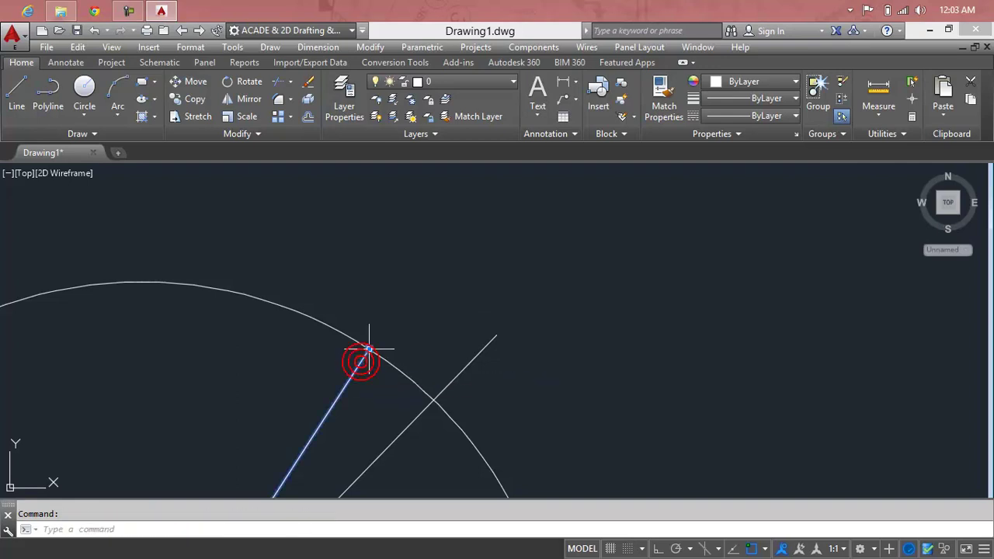
pyautogui.click(370, 348)
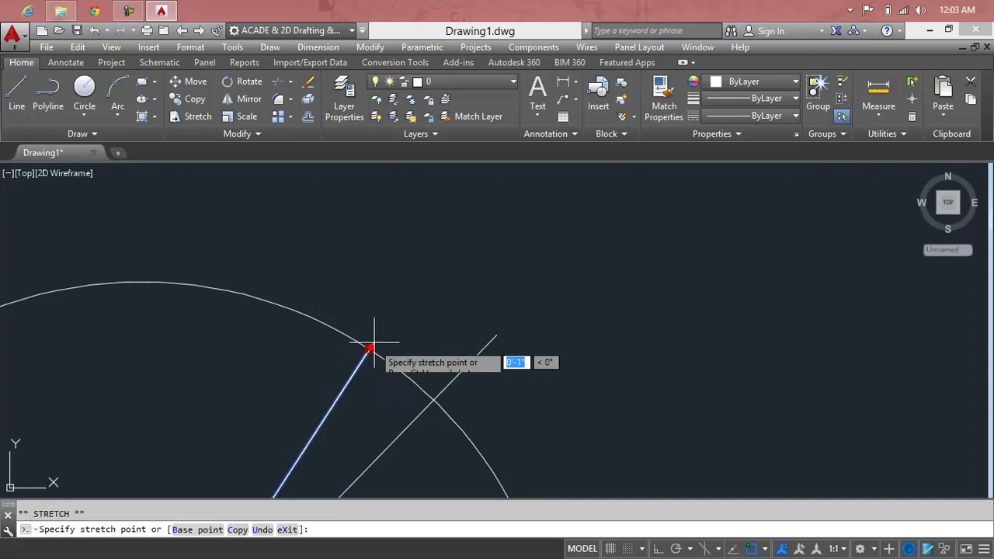
pyautogui.click(421, 279)
pyautogui.press('Escape')
pyautogui.scroll(-3, 530, 284)
pyautogui.scroll(2, 531, 287)
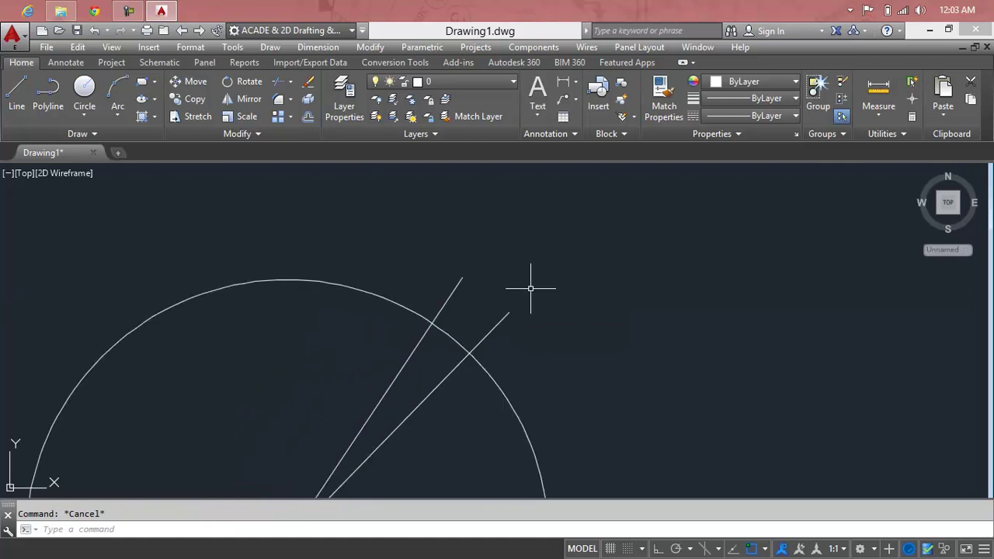
# Draw a short line joining the outer ends of the two spokes
pyautogui.write('l')
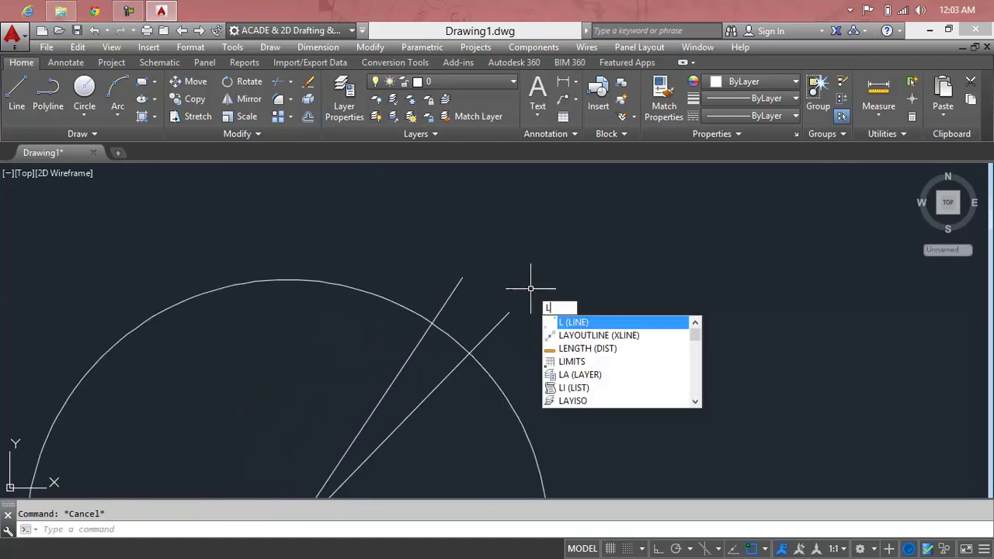
pyautogui.press('Return')
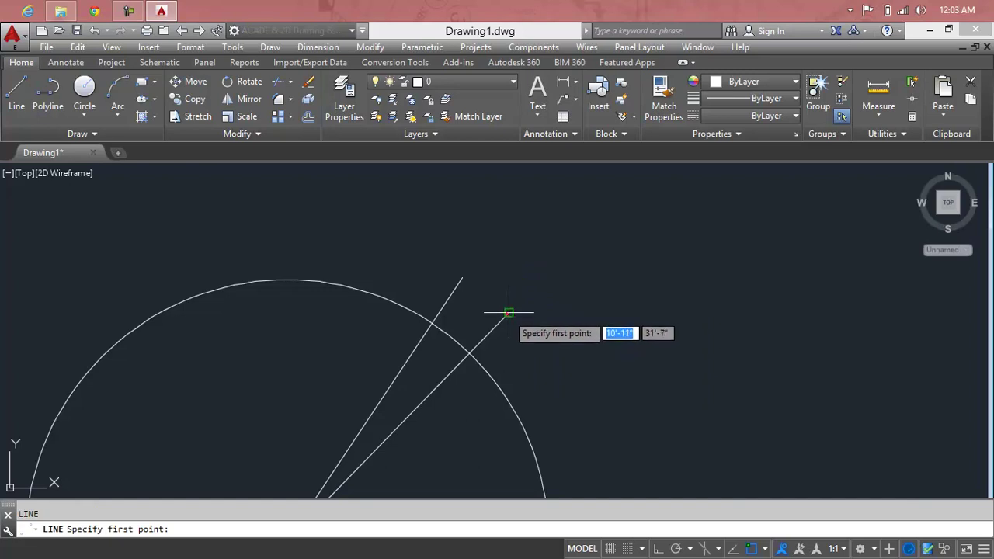
pyautogui.click(509, 312)
pyautogui.click(460, 278)
pyautogui.press('Return')
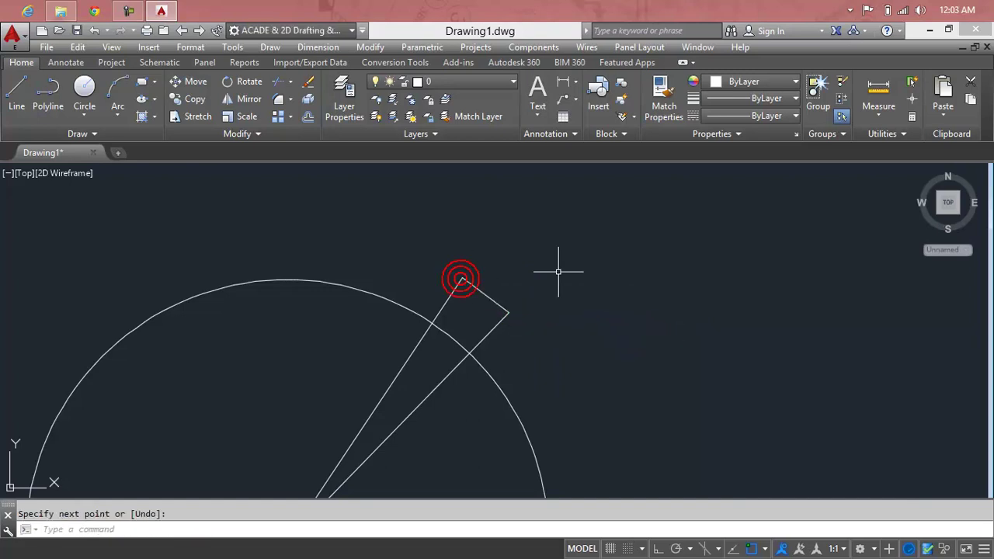
pyautogui.scroll(-5, 564, 315)
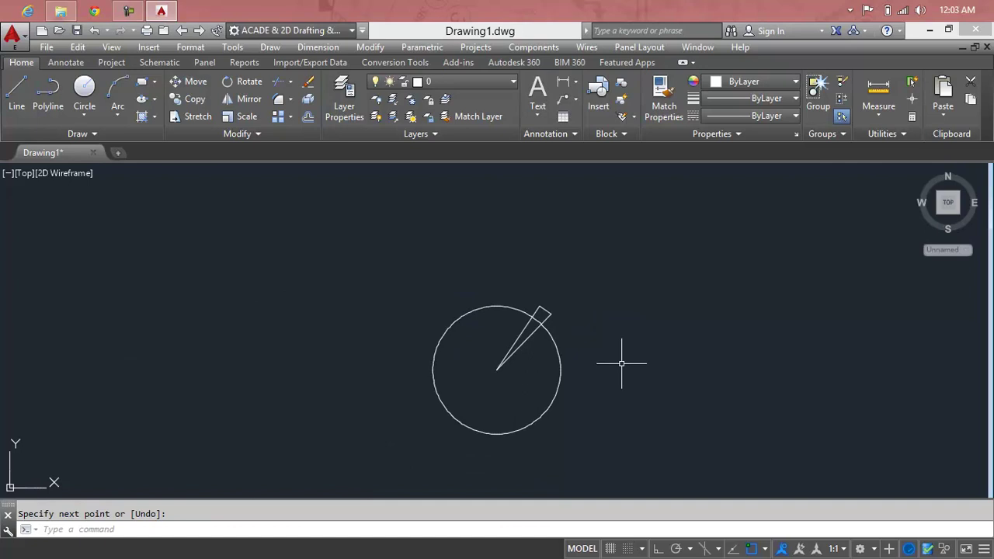
pyautogui.scroll(5, 551, 306)
# Select the wedge tip lines and try grip-stretching the short tip line, then cancel
pyautogui.click(562, 241)
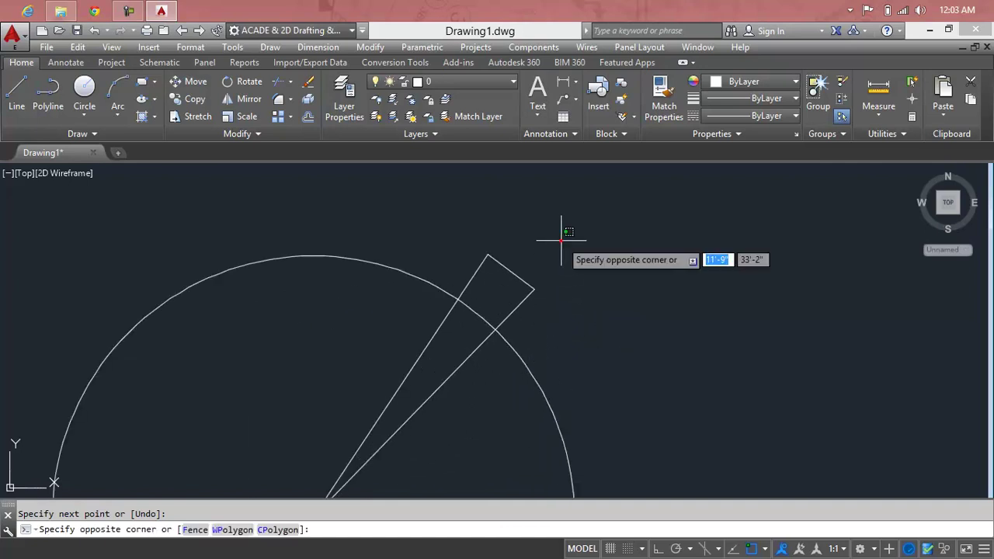
pyautogui.click(496, 293)
pyautogui.click(470, 245)
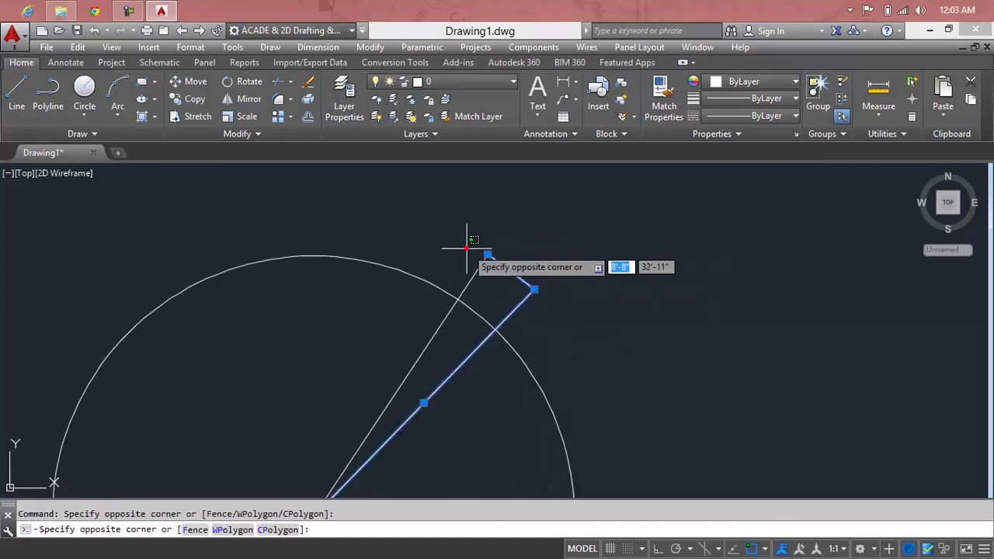
pyautogui.click(489, 267)
pyautogui.click(542, 239)
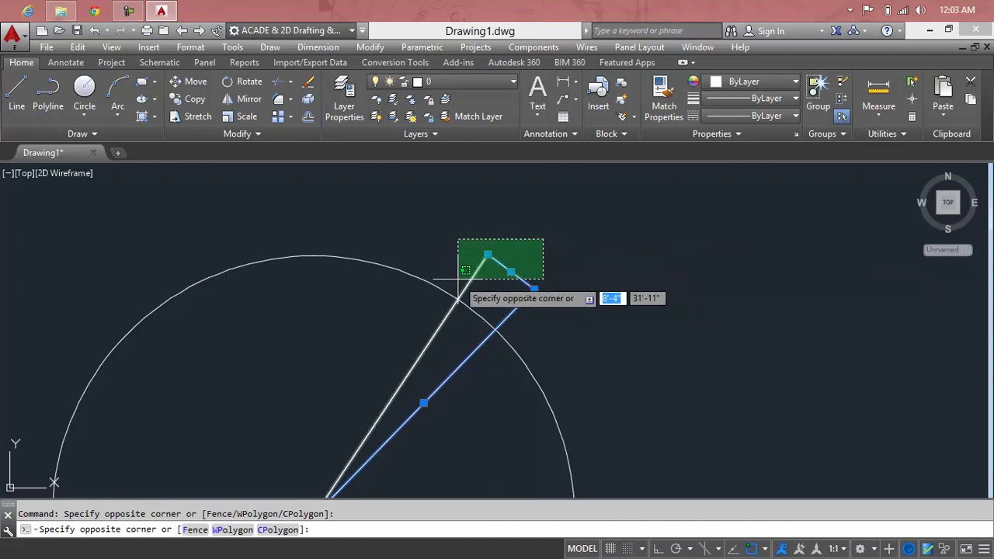
pyautogui.click(458, 280)
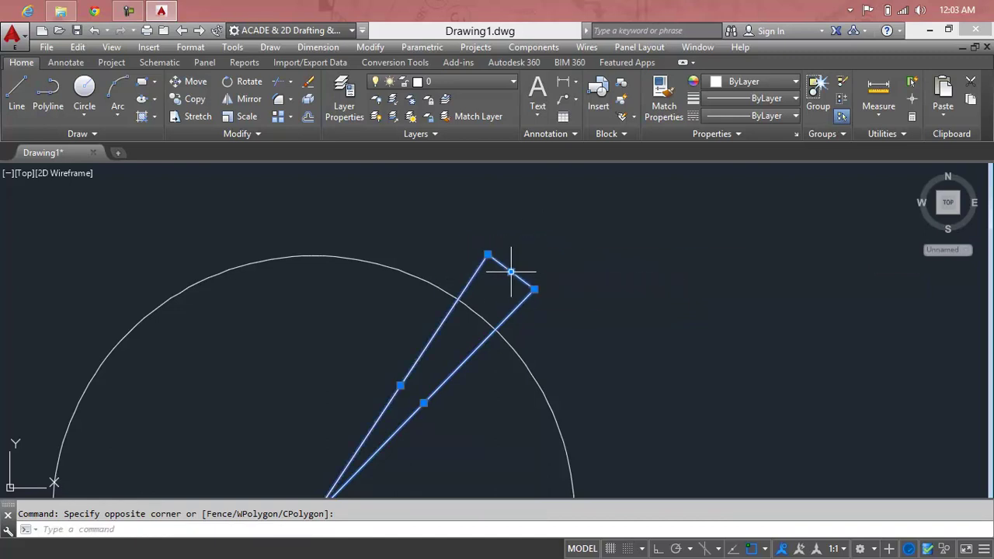
pyautogui.click(511, 271)
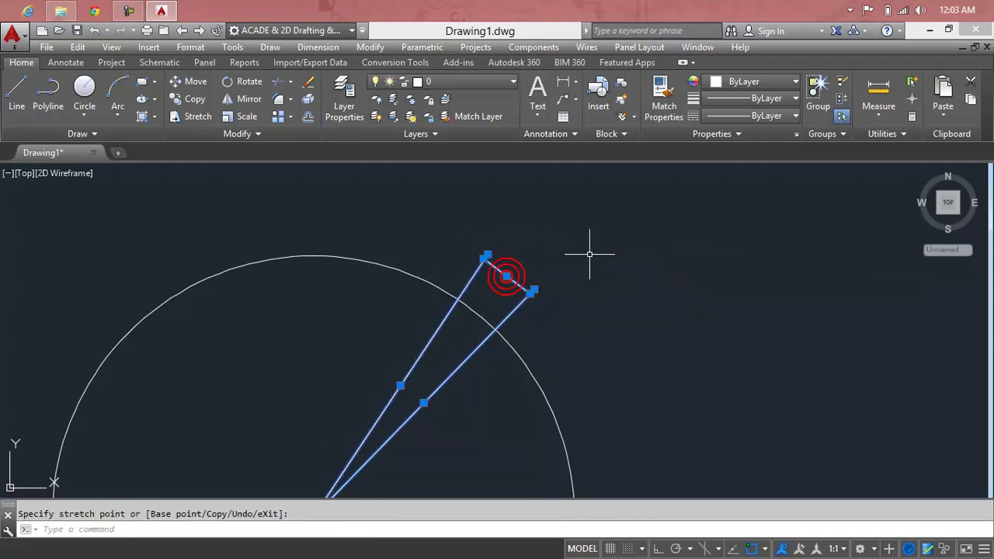
pyautogui.press('Escape')
# Trim one overshooting line end at the wedge tip
pyautogui.scroll(5, 521, 283)
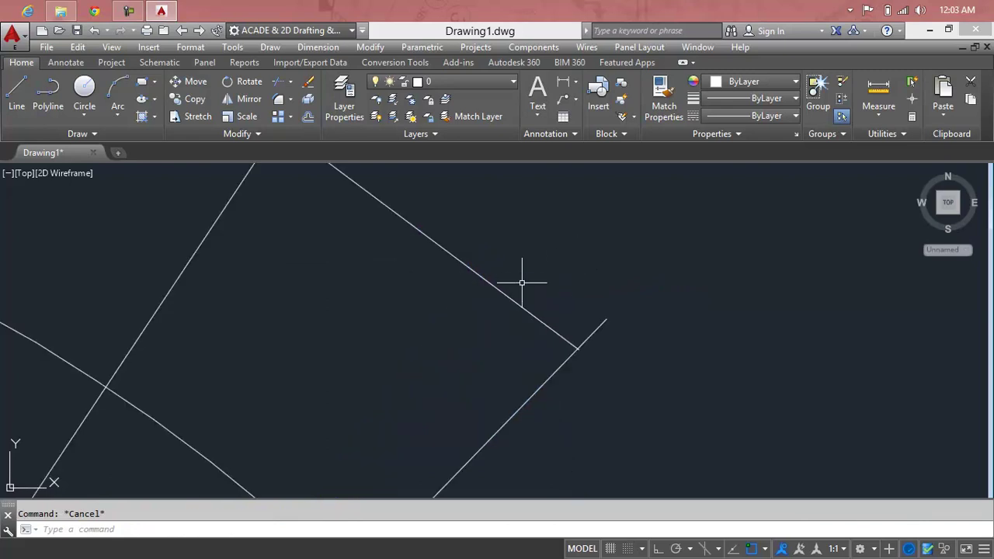
pyautogui.scroll(-2, 542, 271)
pyautogui.scroll(-1, 537, 311)
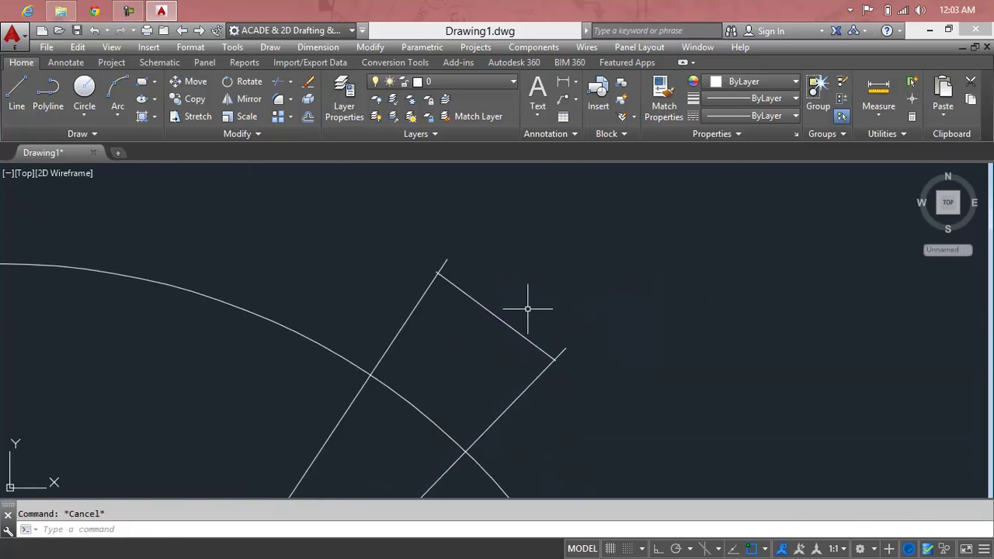
pyautogui.write('tr')
pyautogui.press('Return')
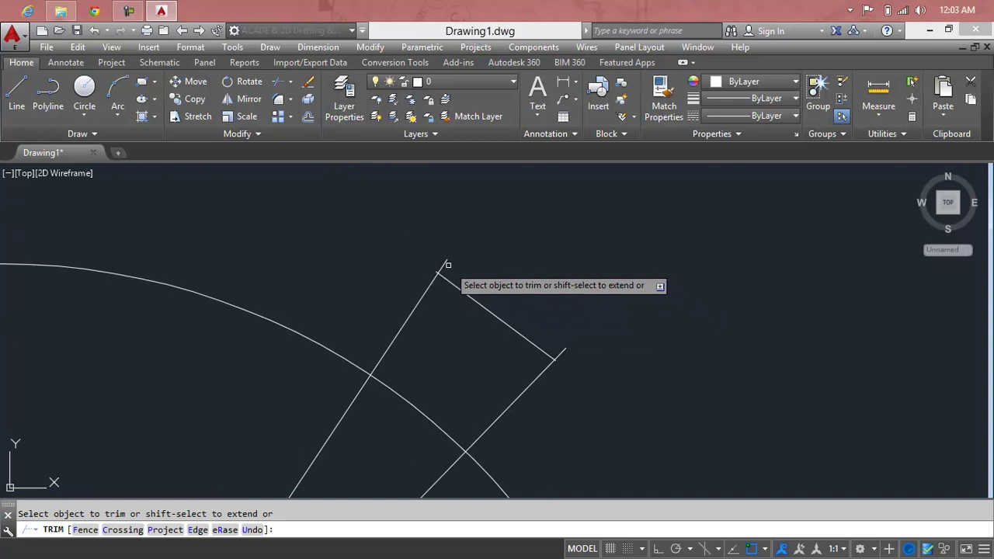
pyautogui.click(445, 262)
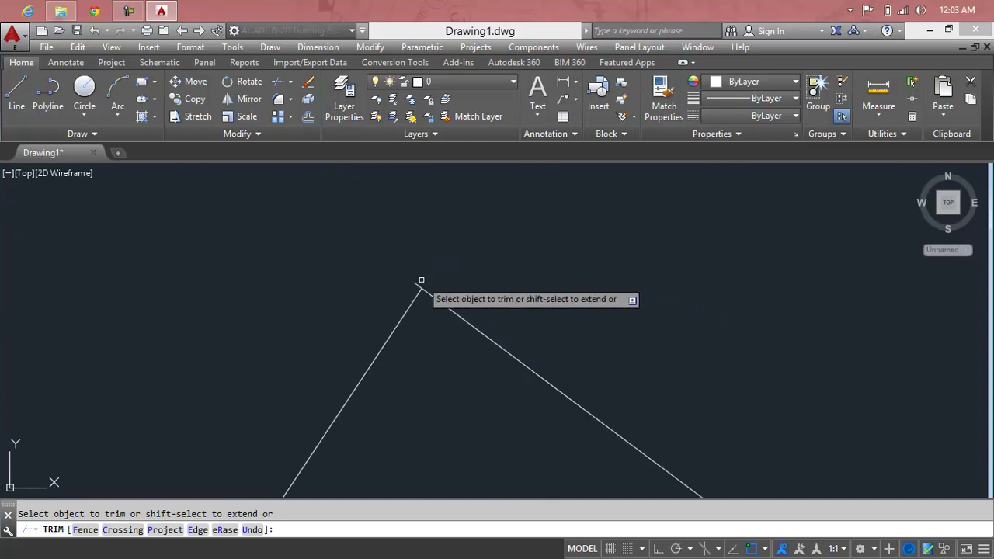
# Trim the leftover stub at the other tip corner, squaring off the tab
pyautogui.moveTo(418, 281)
pyautogui.mouseDown(button='middle')
pyautogui.moveTo(518, 317)
pyautogui.moveTo(461, 296)
pyautogui.mouseUp(button='middle')
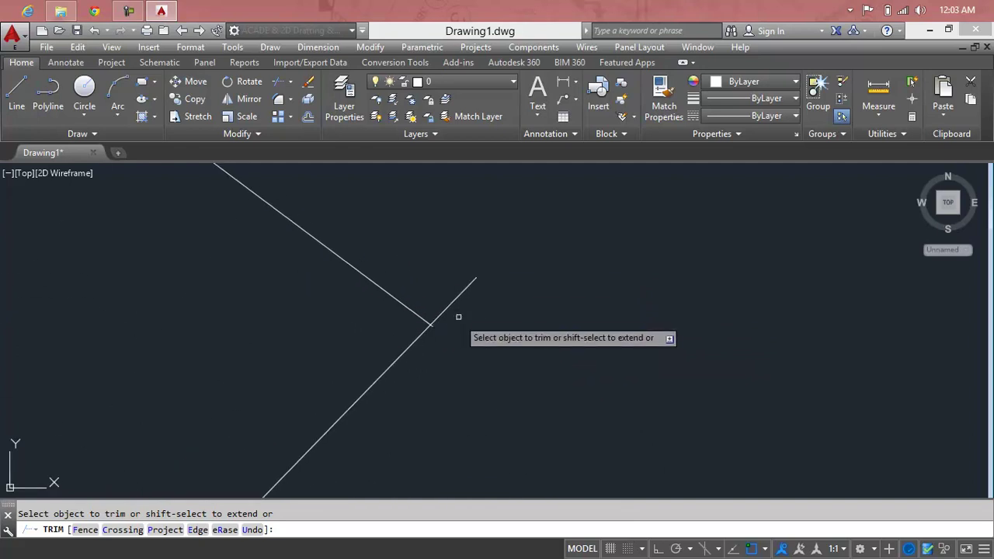
pyautogui.click(453, 302)
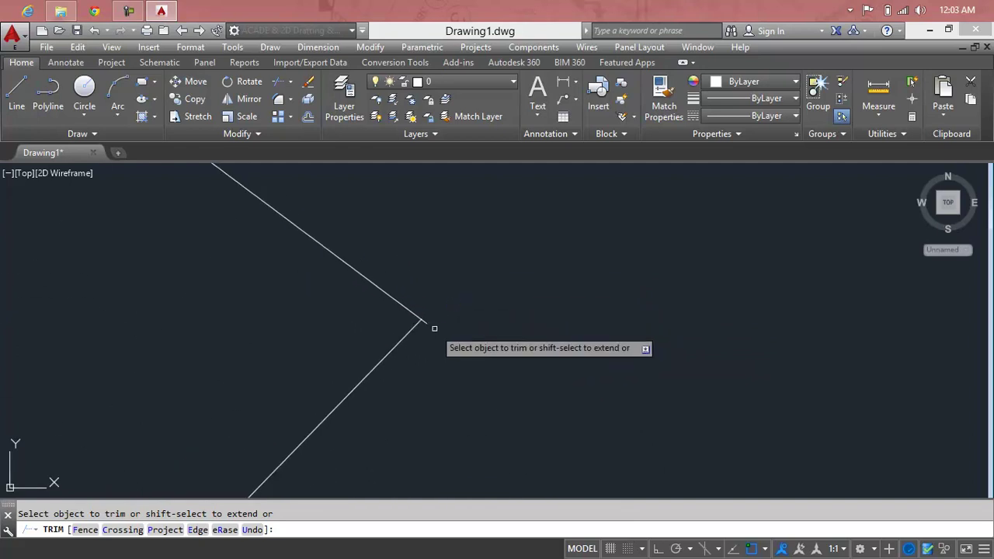
pyautogui.moveTo(434, 328); pyautogui.dragTo(416, 314, button='middle')
pyautogui.scroll(-3, 427, 314)
pyautogui.scroll(-4, 451, 322)
pyautogui.press('Escape')
pyautogui.scroll(-2, 386, 414)
pyautogui.scroll(-2, 367, 355)
pyautogui.moveTo(366, 356); pyautogui.dragTo(338, 276, button='middle')
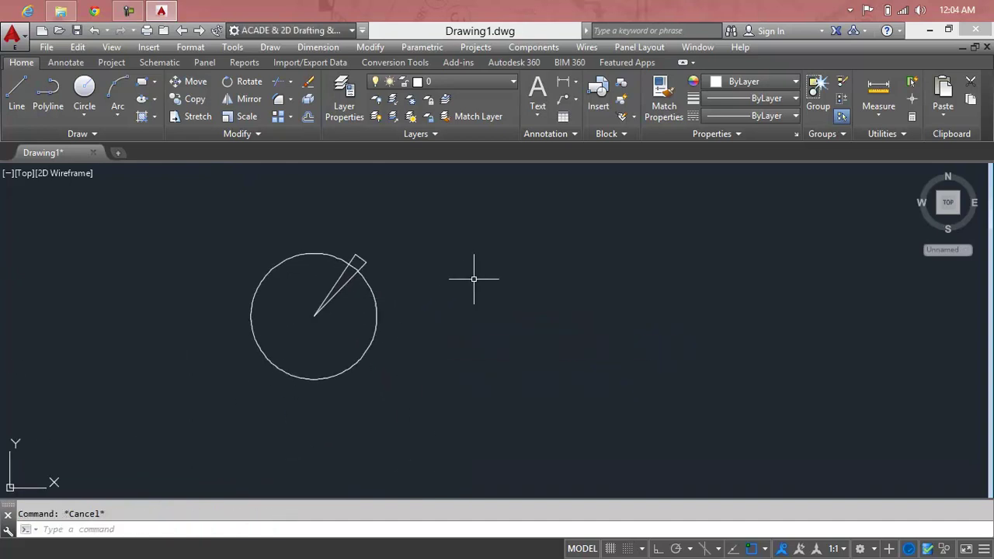
# Copy the circle and wedge to a spot on the right
pyautogui.write('co')
pyautogui.press('Return')
pyautogui.click(480, 243)
pyautogui.click(221, 396)
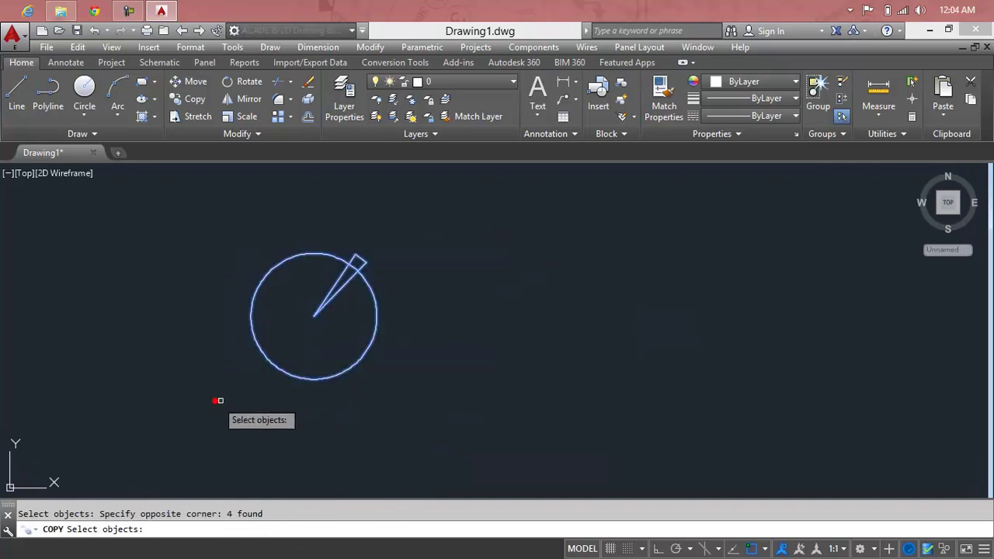
pyautogui.press('Return')
pyautogui.click(314, 315)
pyautogui.click(626, 333)
pyautogui.press('Escape')
pyautogui.press('Escape')
pyautogui.scroll(2, 334, 295)
pyautogui.scroll(3, 336, 288)
# Erase one side and the tip line of the left circle's wedge
pyautogui.click(335, 272)
pyautogui.press('Delete')
pyautogui.scroll(-4, 335, 270)
pyautogui.moveTo(335, 269); pyautogui.dragTo(290, 370, button='middle')
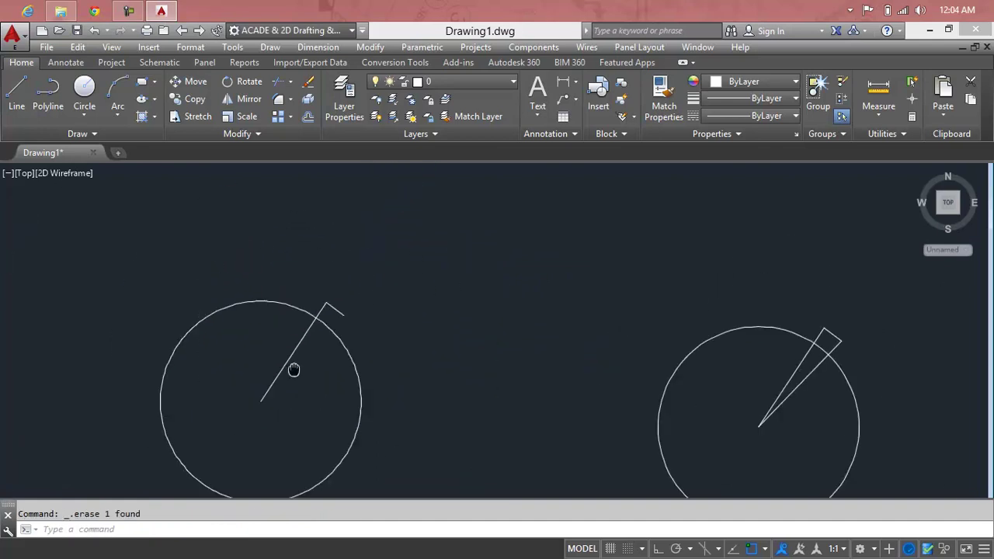
pyautogui.scroll(4, 321, 309)
pyautogui.click(421, 297)
pyautogui.click(376, 343)
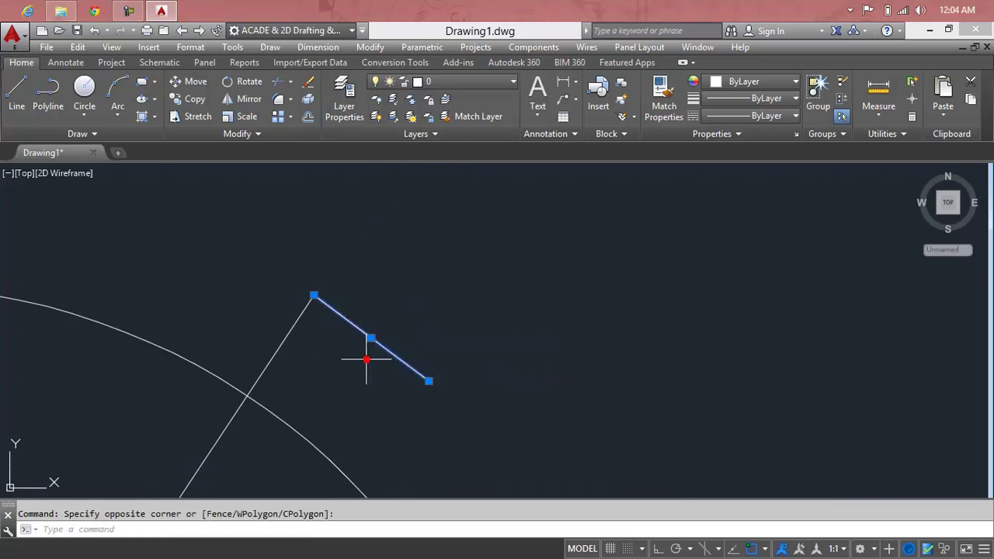
pyautogui.press('Delete')
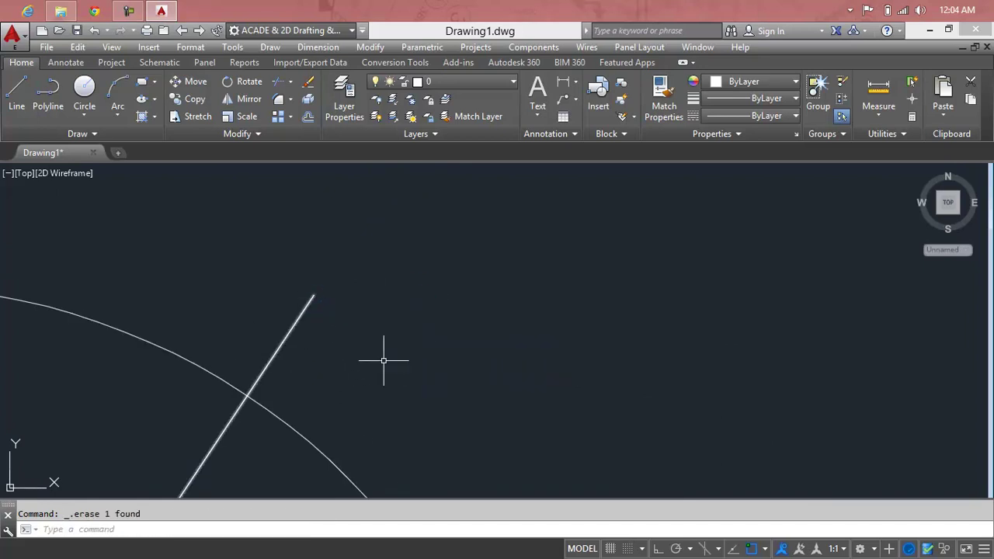
# Trim the remaining left spoke back to the circle's edge
pyautogui.write('tr')
pyautogui.press('Return')
pyautogui.click(295, 326)
pyautogui.scroll(-3, 295, 326)
pyautogui.scroll(-2, 360, 371)
pyautogui.moveTo(373, 400); pyautogui.dragTo(357, 318, button='middle')
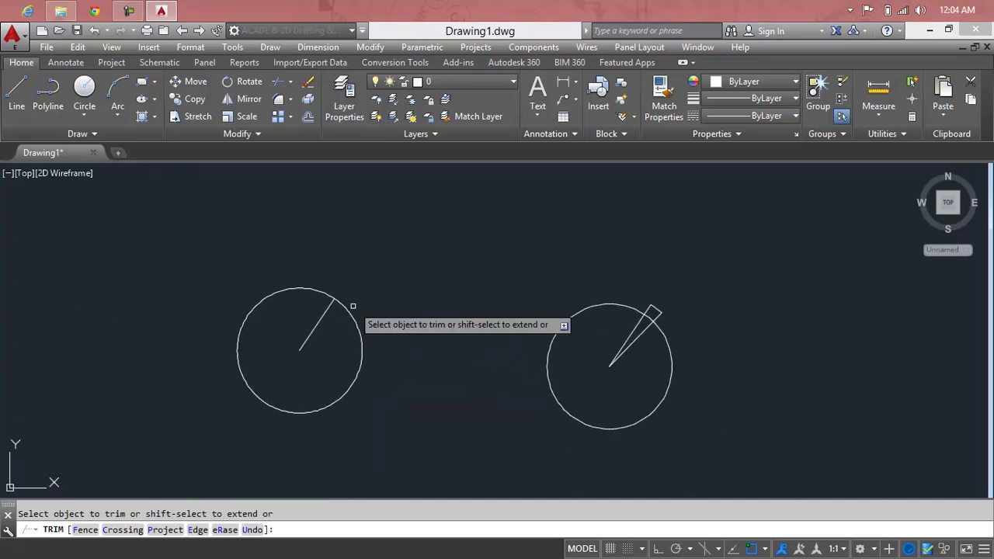
pyautogui.press('Escape')
pyautogui.press('Escape')
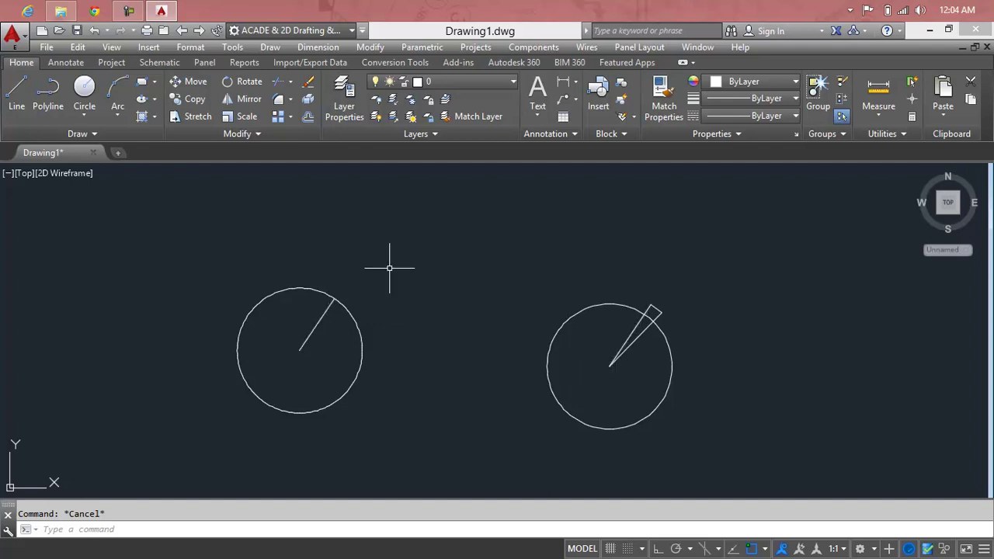
# Browse the ribbon's array options, then dismiss them
pyautogui.click(293, 120)
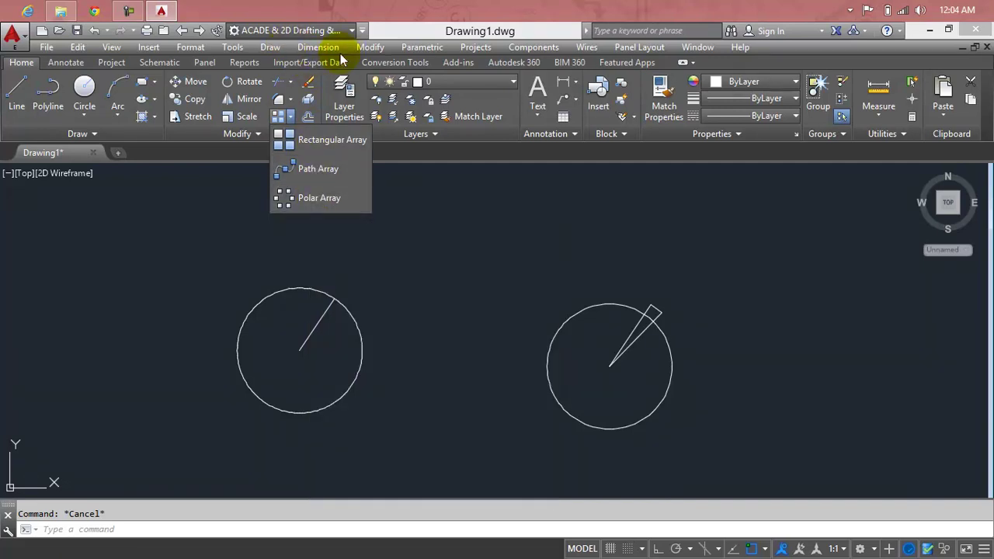
pyautogui.click(363, 50)
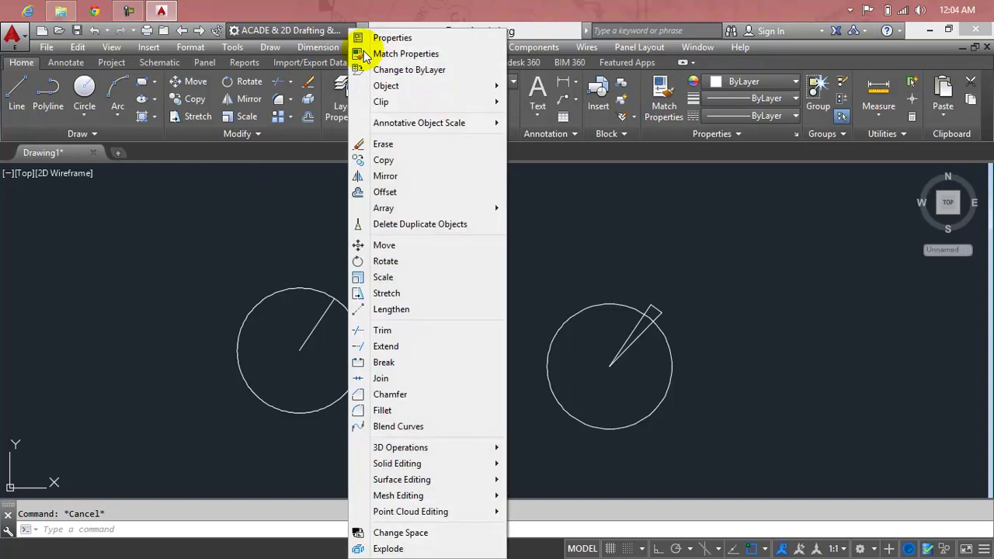
pyautogui.moveTo(384, 208)
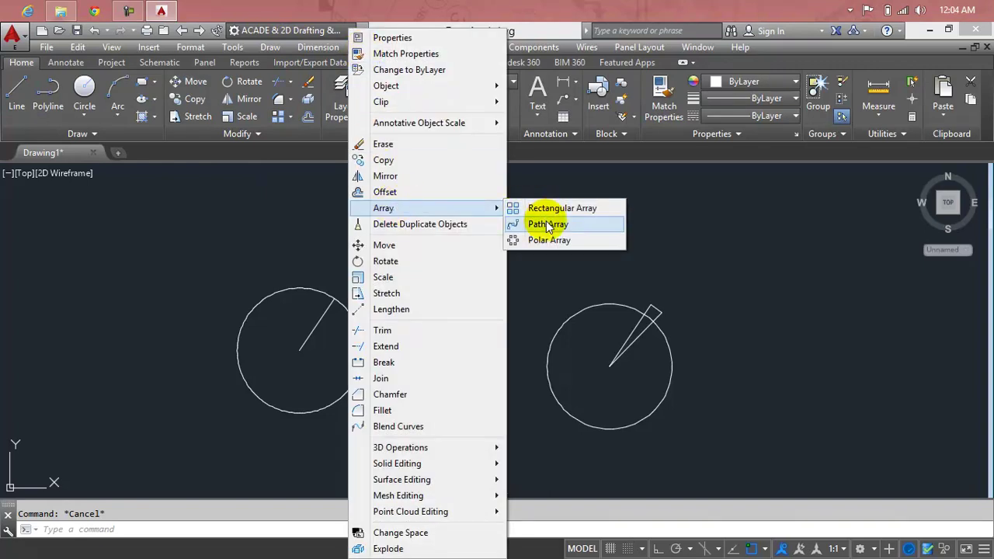
pyautogui.click(674, 225)
pyautogui.press('Escape')
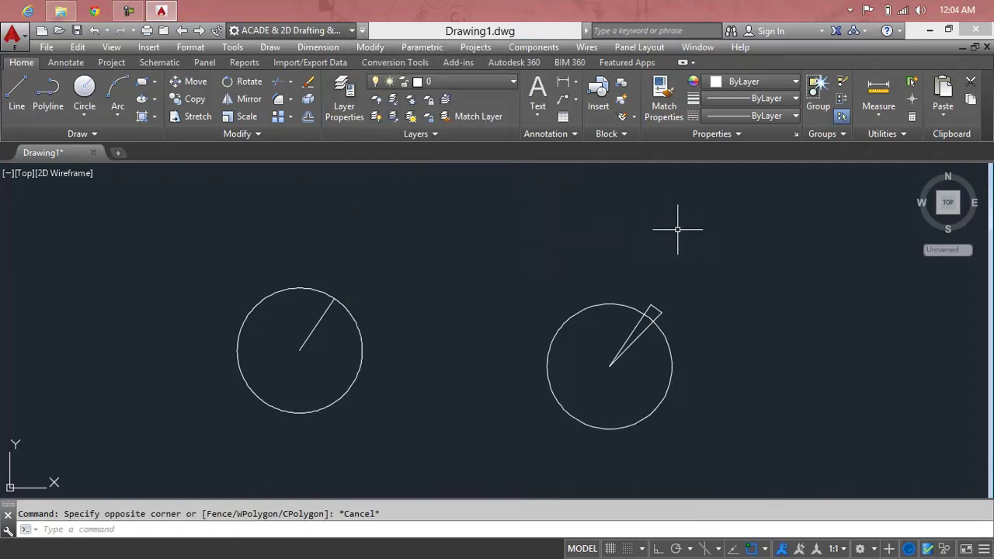
# Start a polar array (AR) of the left radius line centred on the circle's centre
pyautogui.write('ar')
pyautogui.press('Return')
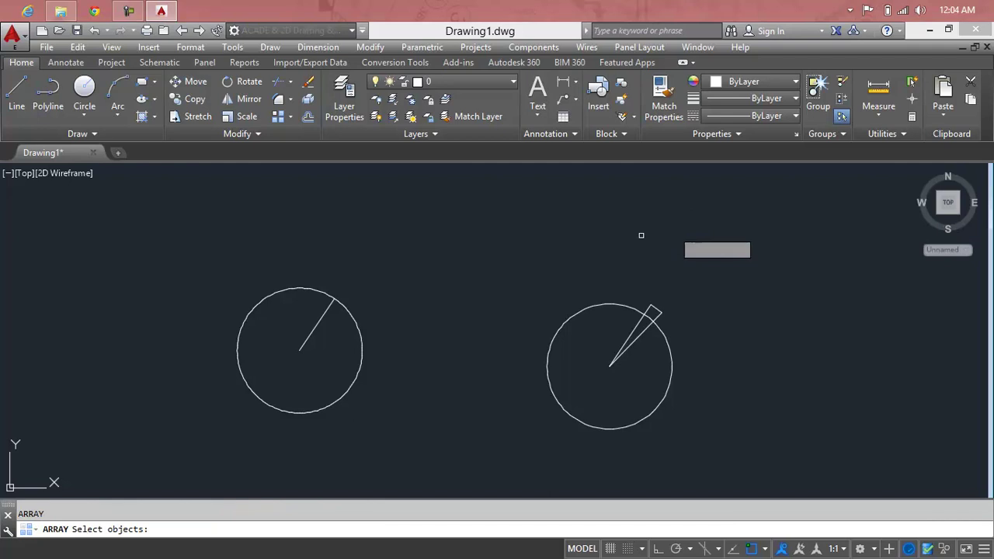
pyautogui.click(318, 320)
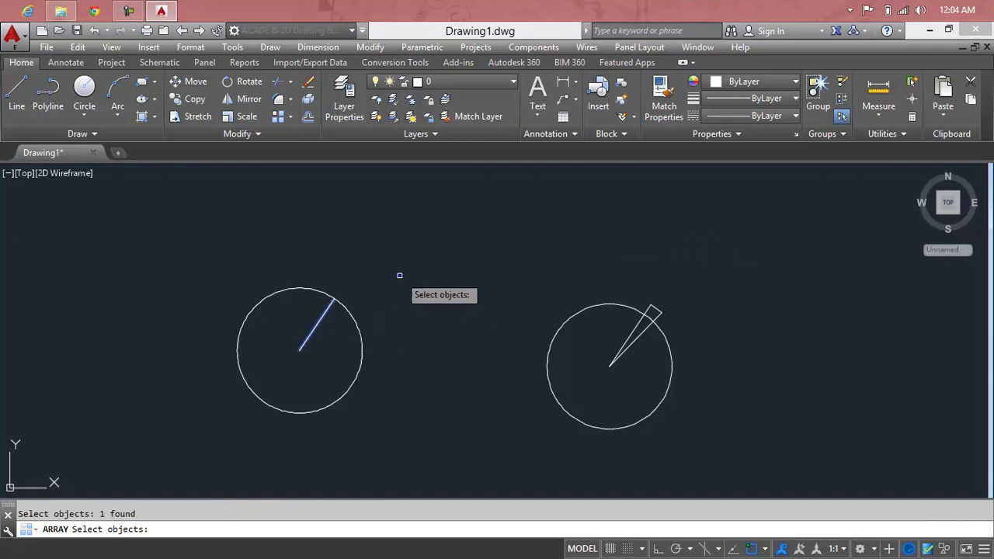
pyautogui.press('Return')
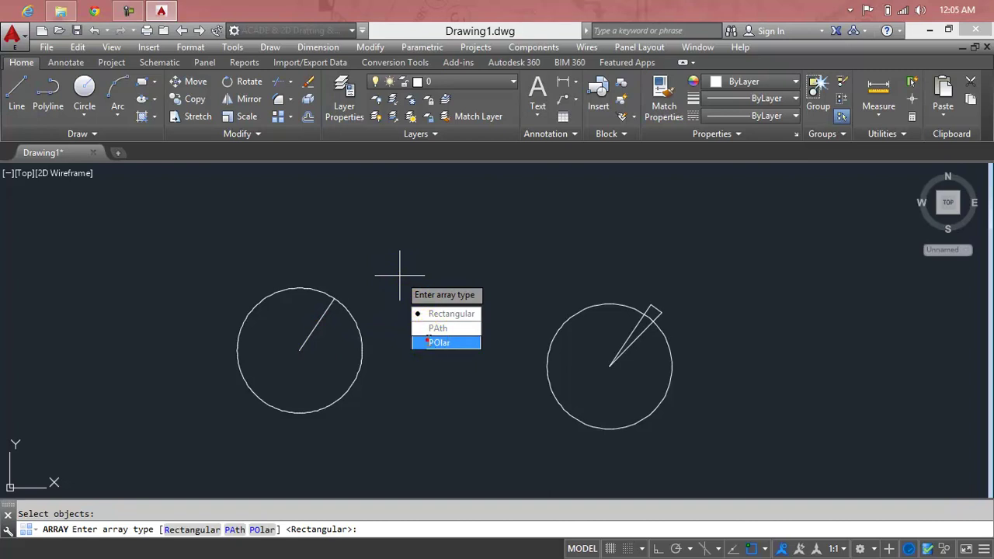
pyautogui.click(439, 342)
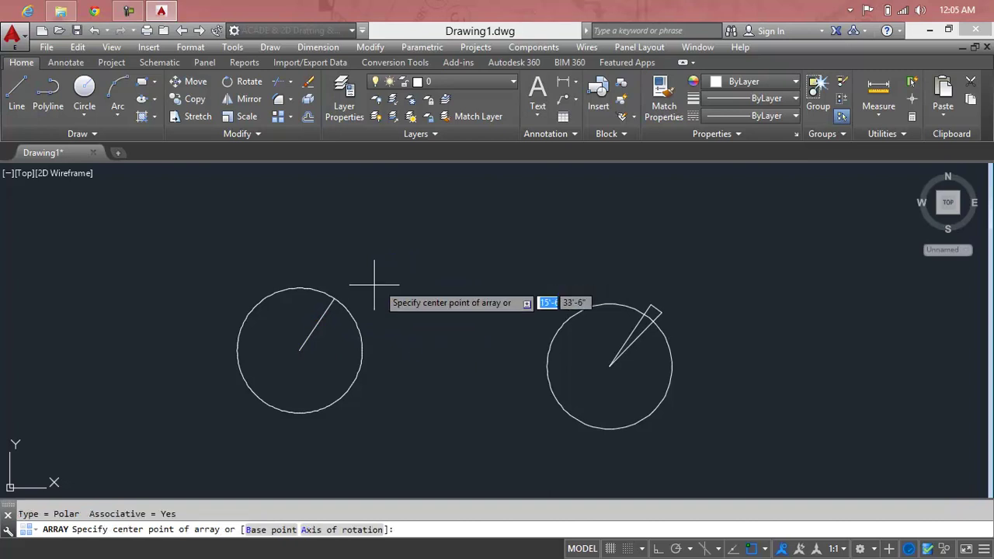
pyautogui.scroll(5, 301, 347)
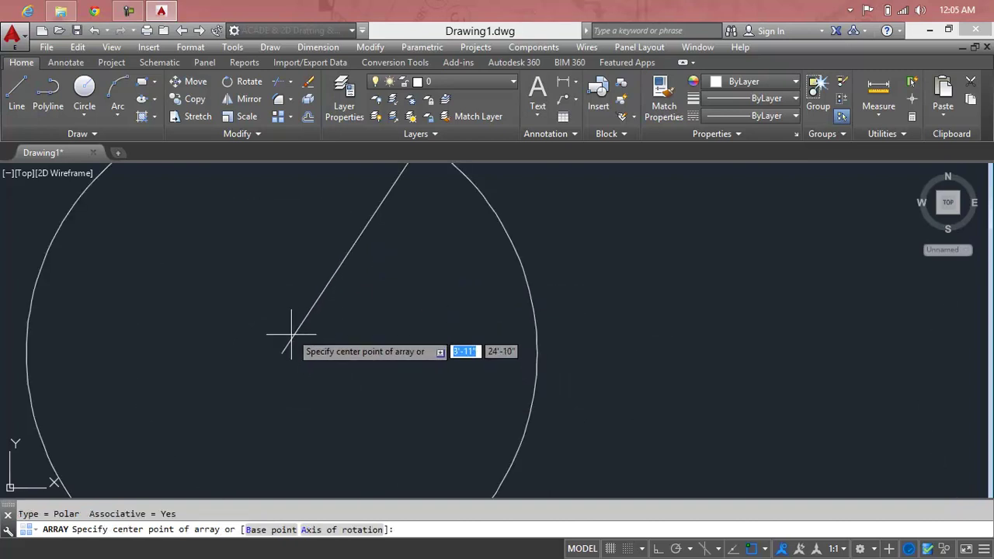
pyautogui.click(282, 353)
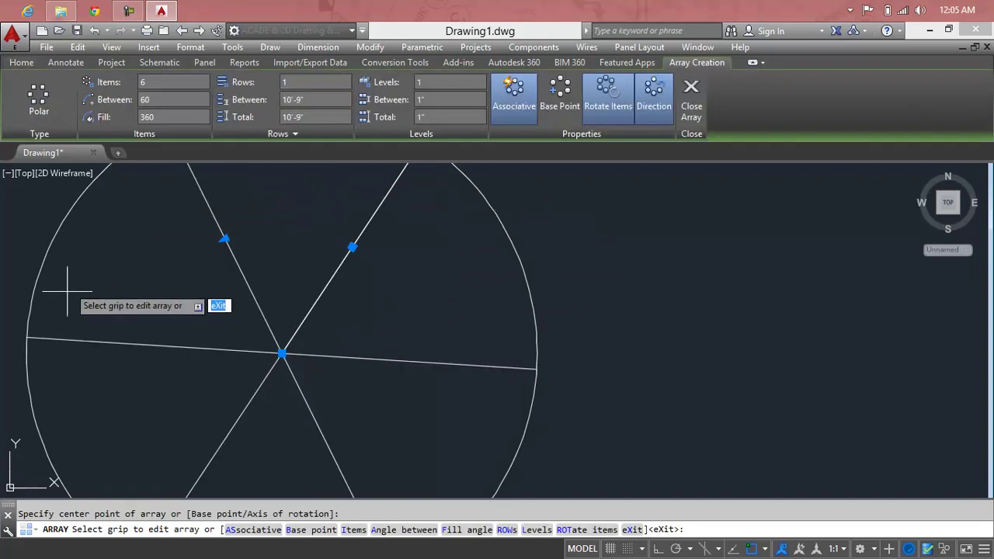
# Set the polar array to 12 items, try a 260° fill, then restore 360°
pyautogui.scroll(-3, 361, 348)
pyautogui.write('8')
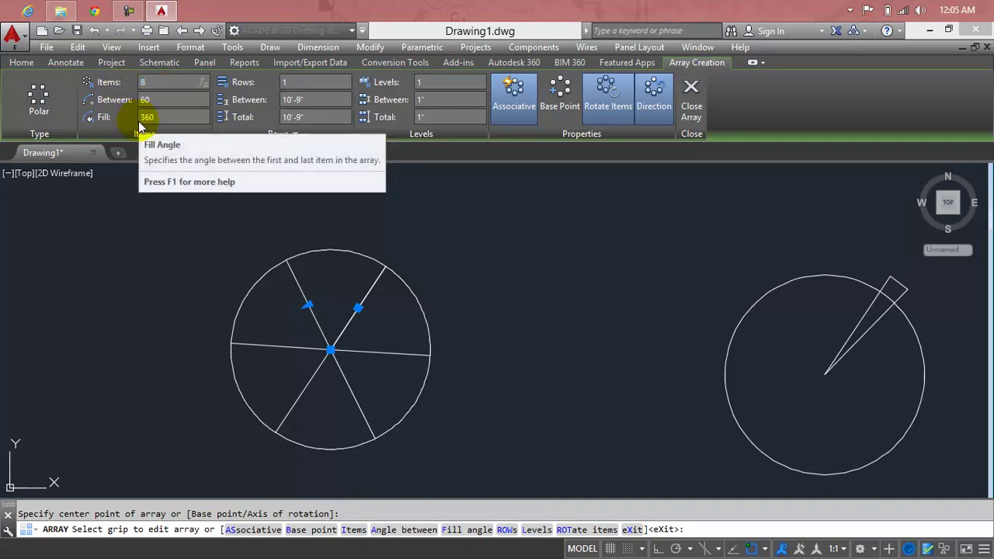
pyautogui.press('Return')
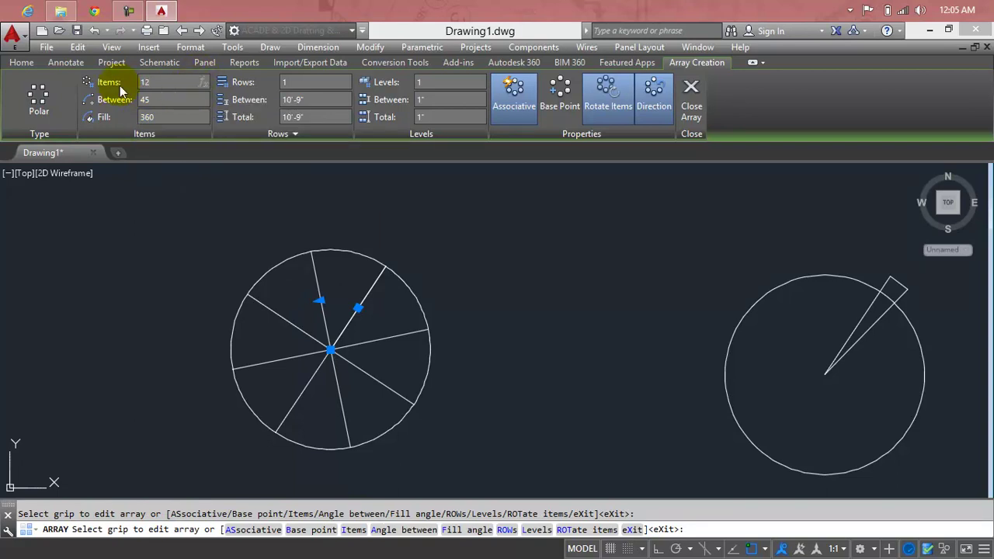
pyautogui.press('Return')
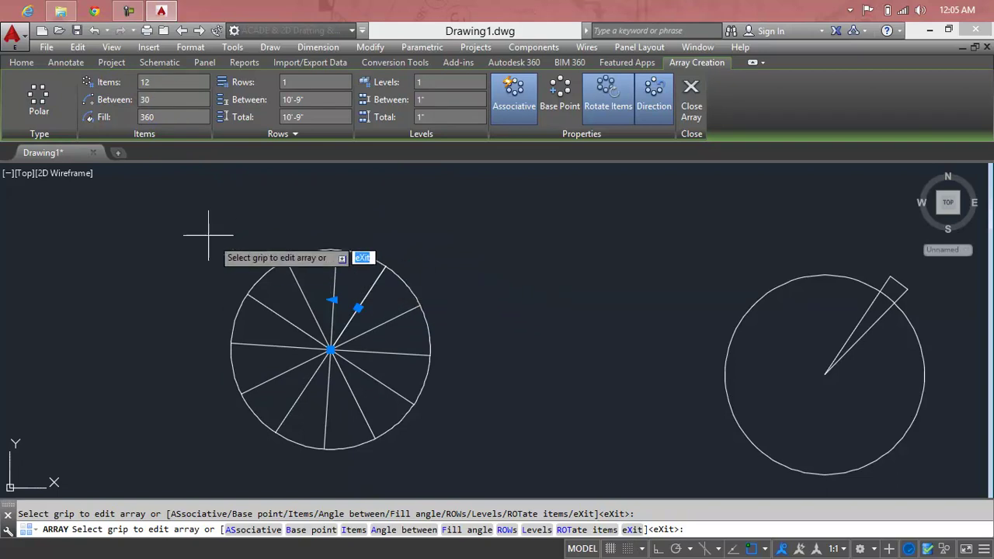
pyautogui.click(174, 116)
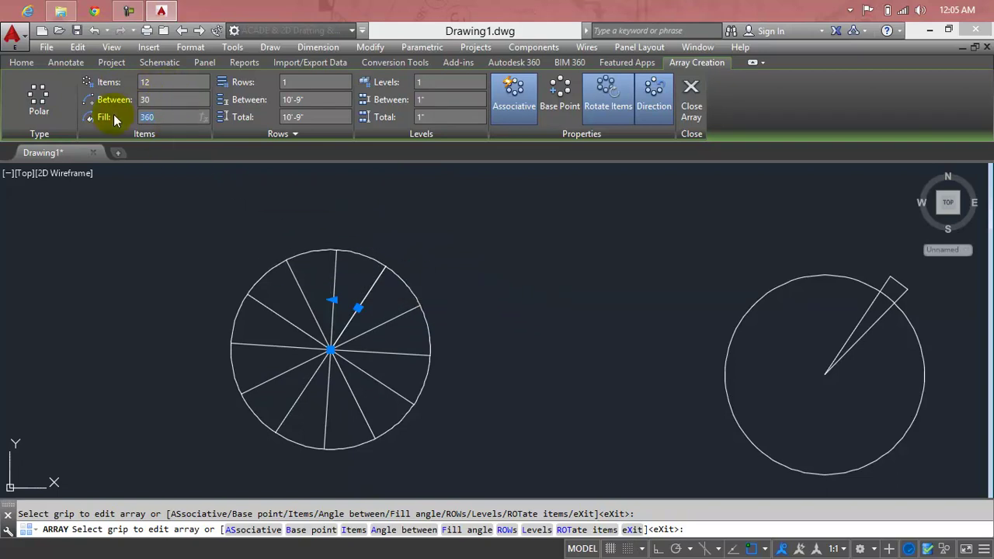
pyautogui.write('260')
pyautogui.click(243, 323)
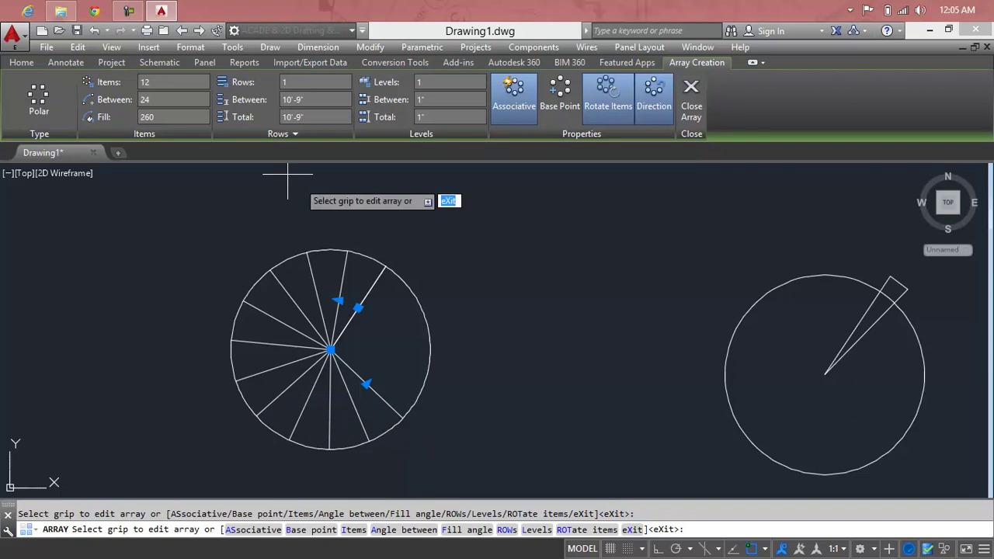
pyautogui.click(200, 118)
pyautogui.write('360')
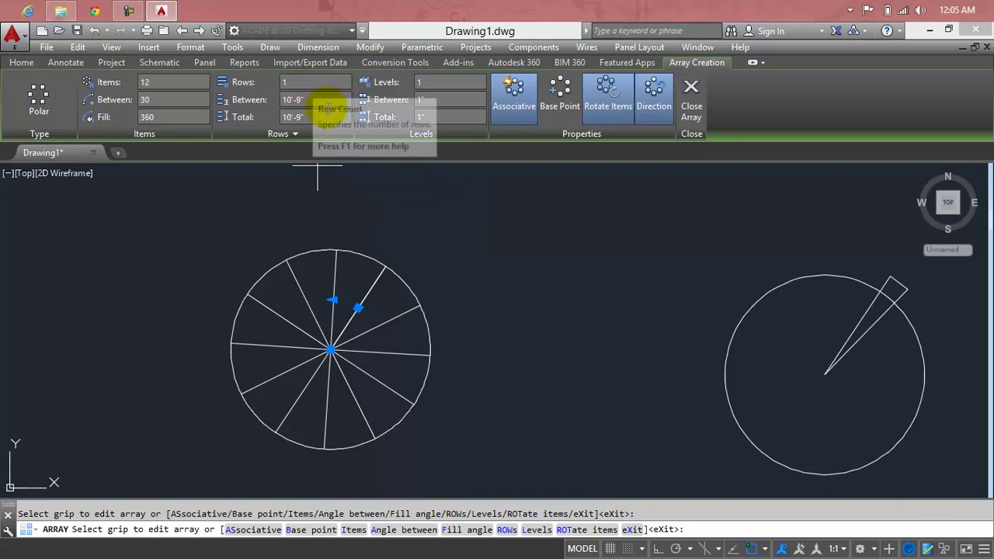
# Try 3 and 2 array rows, then set the rows back to 1
pyautogui.click(321, 81)
pyautogui.write('3')
pyautogui.press('Return')
pyautogui.scroll(-5, 415, 317)
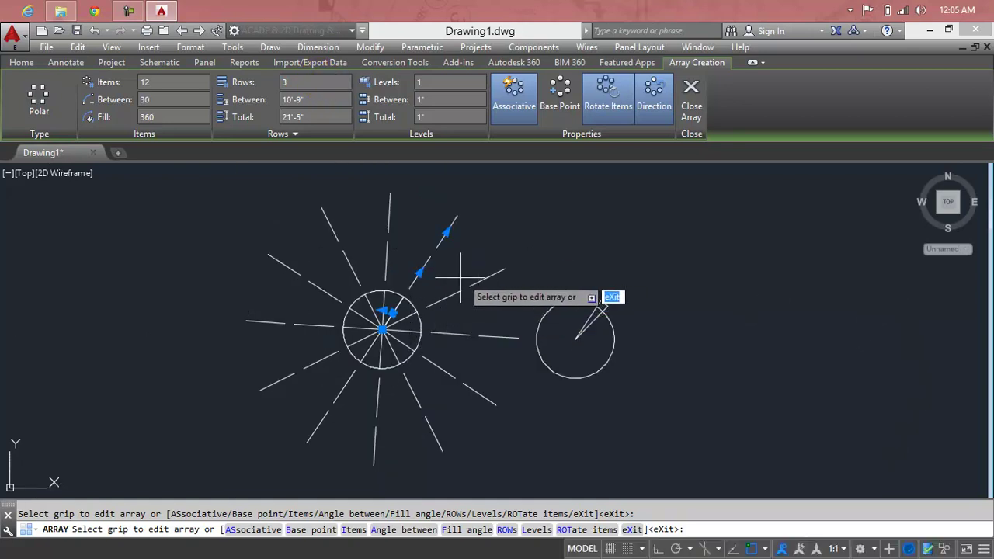
pyautogui.scroll(2, 401, 257)
pyautogui.click(325, 100)
pyautogui.click(324, 82)
pyautogui.write('2')
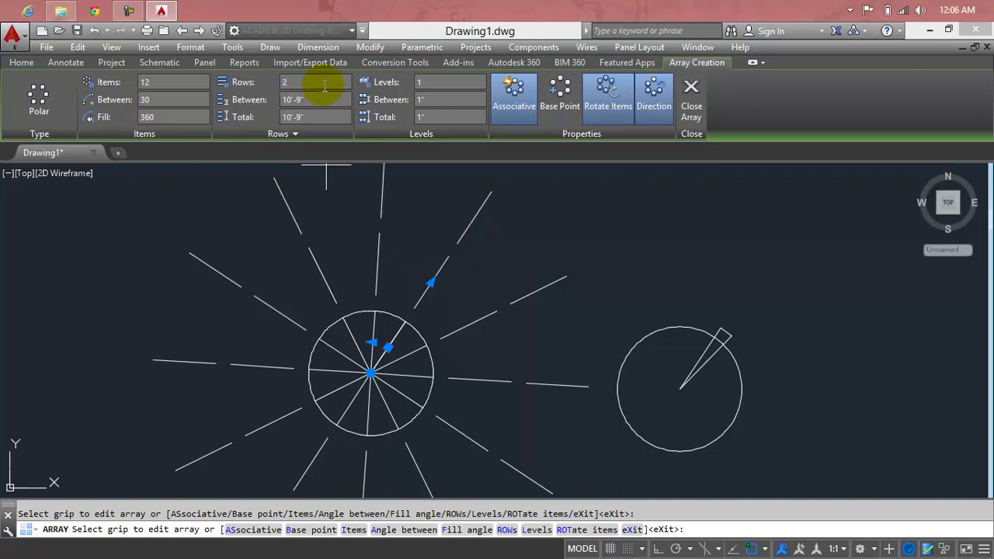
pyautogui.press('Return')
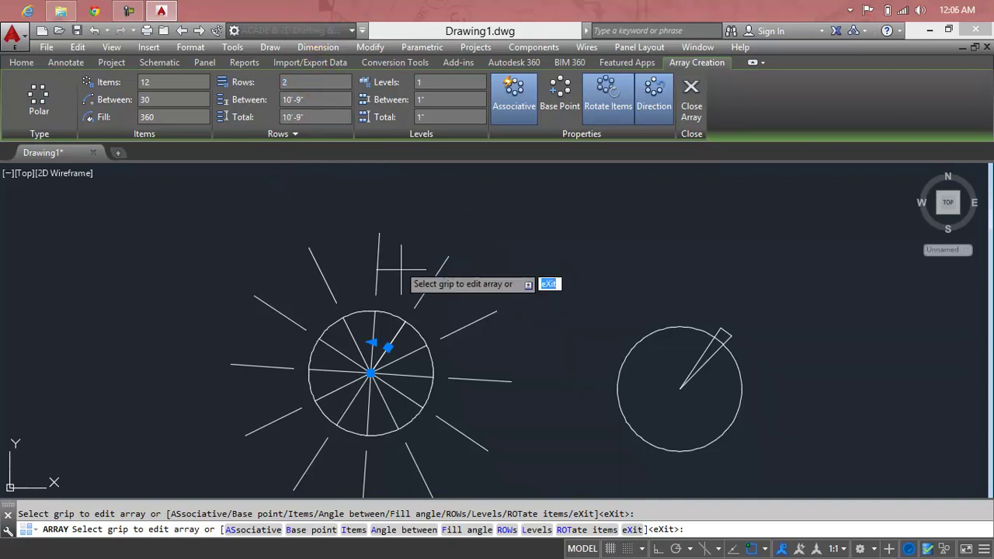
pyautogui.click(324, 82)
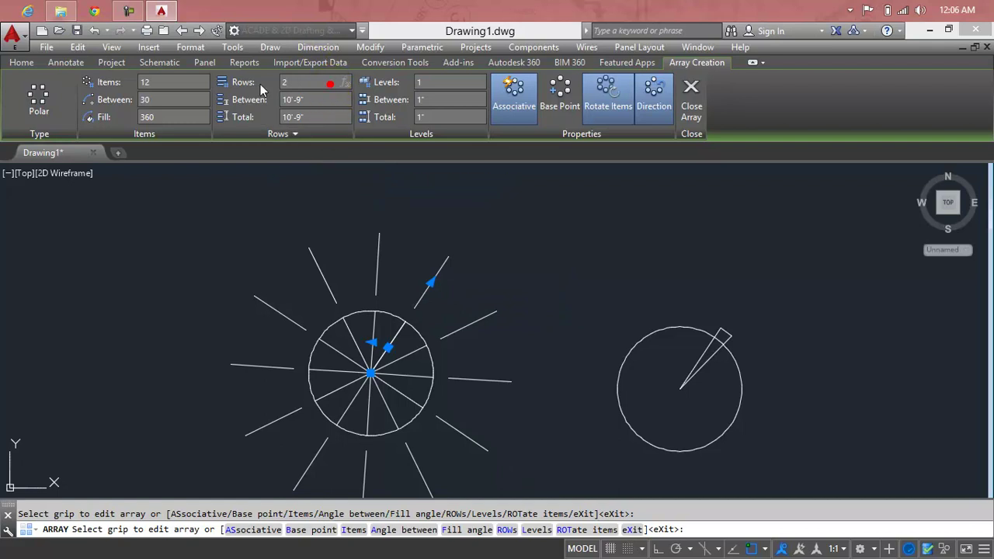
pyautogui.write('1')
pyautogui.press('Return')
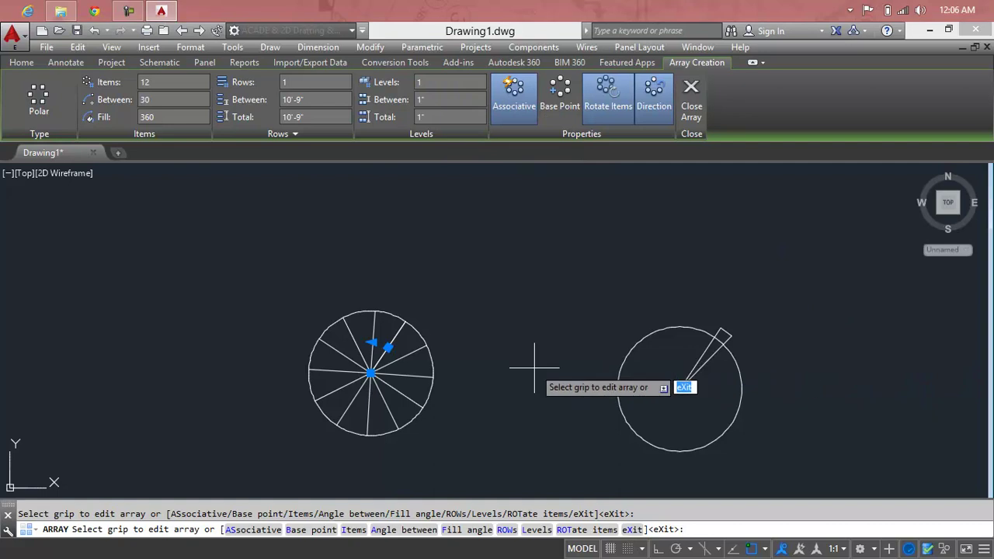
# Finish the array and view the drawing in SW Isometric
pyautogui.press('Return')
pyautogui.click(24, 173)
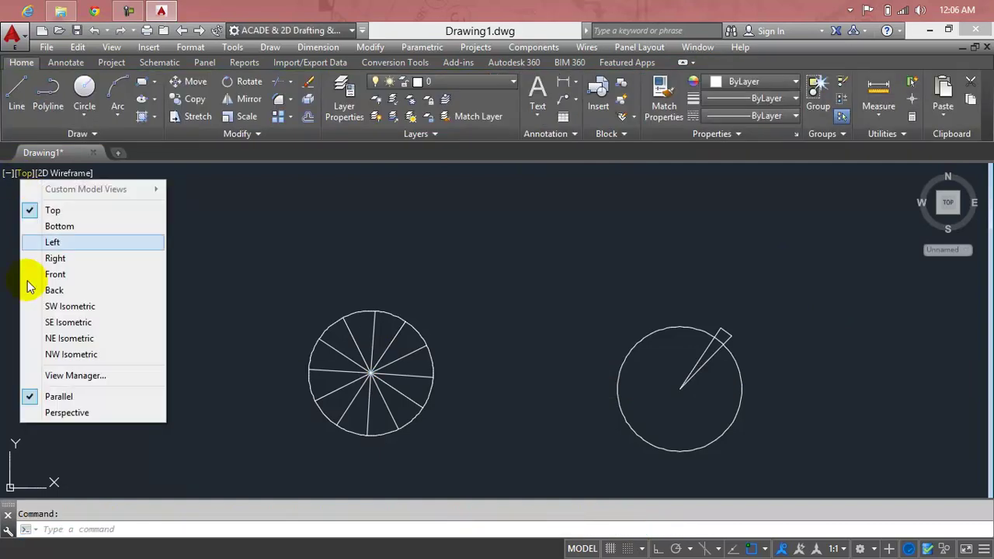
pyautogui.click(59, 306)
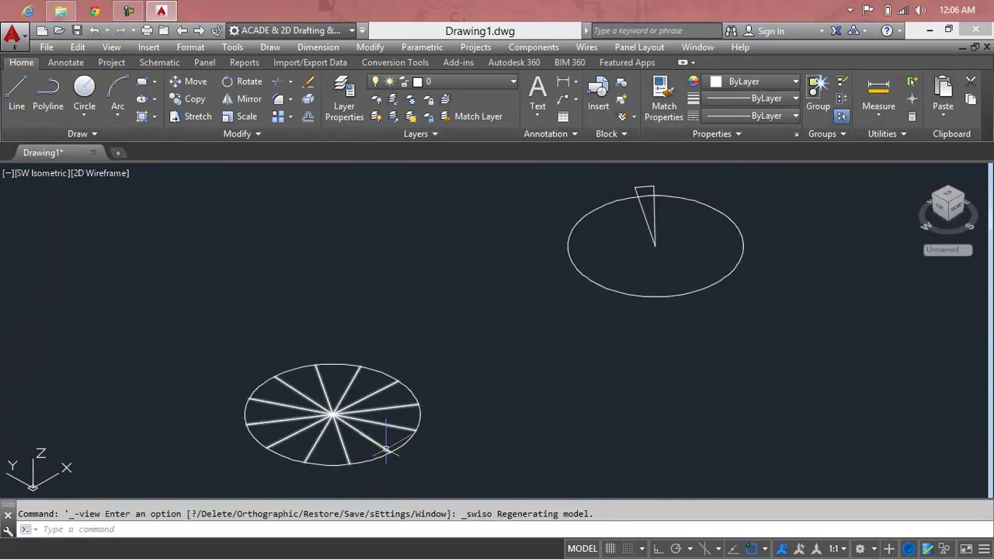
pyautogui.scroll(2, 385, 449)
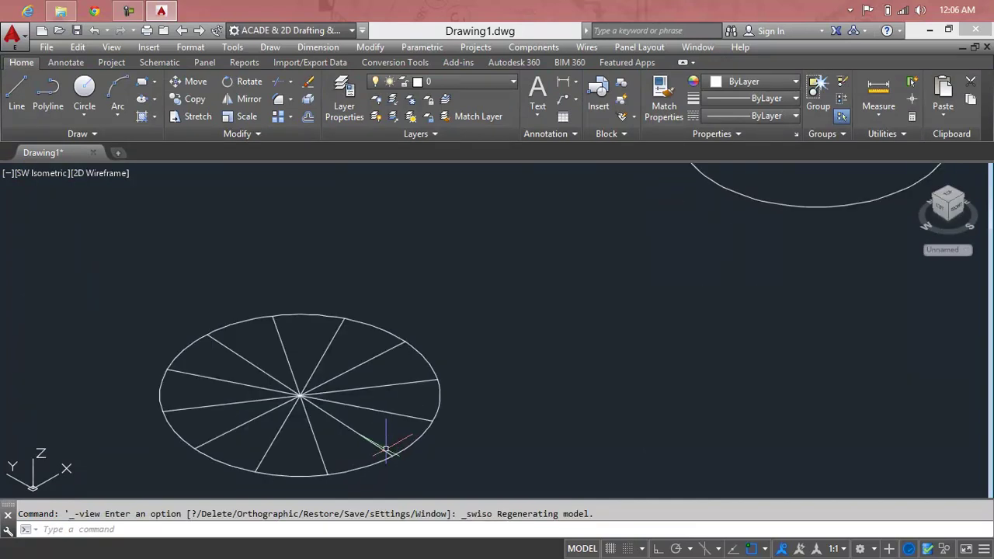
# Stack the spoked array in 3 levels spaced 10' apart, then reset it to 1 level
pyautogui.click(386, 386)
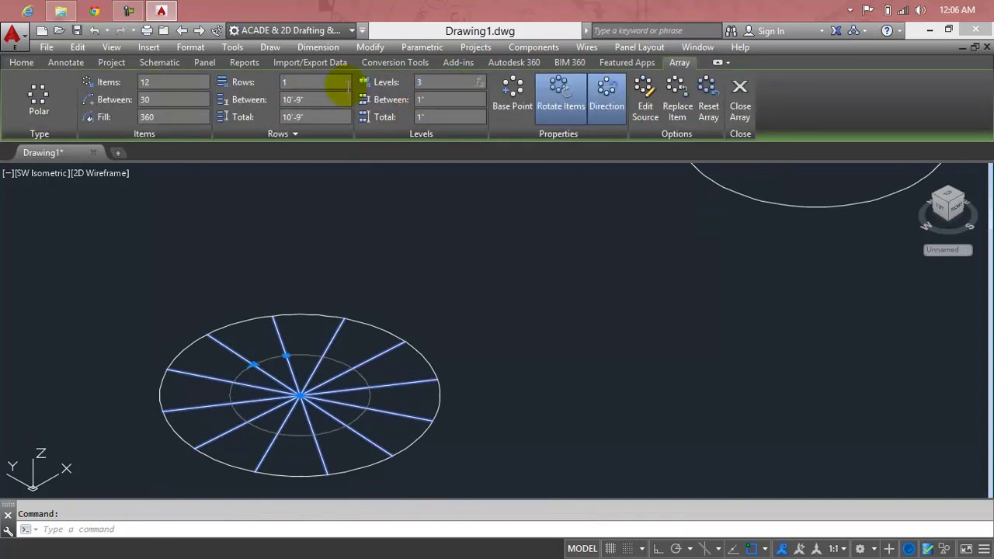
pyautogui.press('Return')
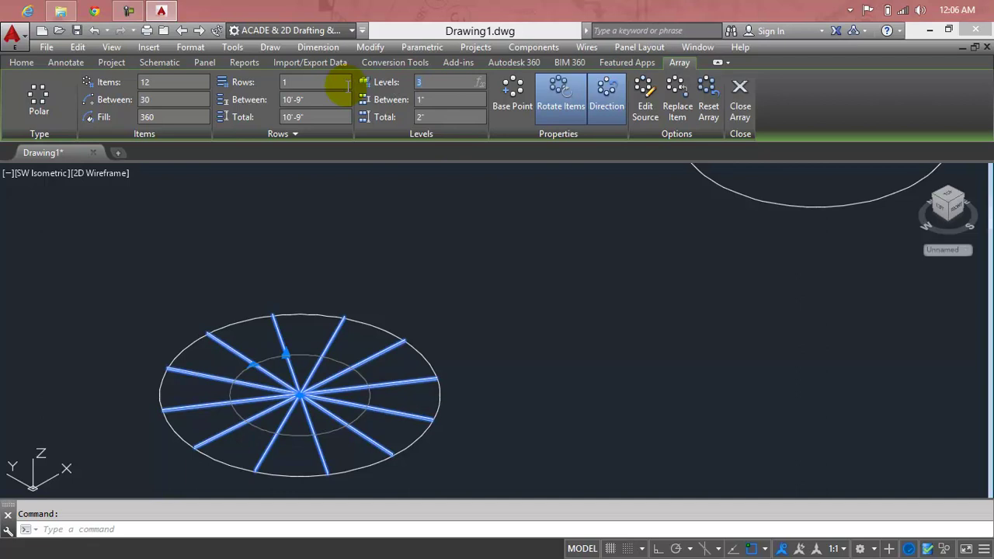
pyautogui.click(435, 102)
pyautogui.write("0'")
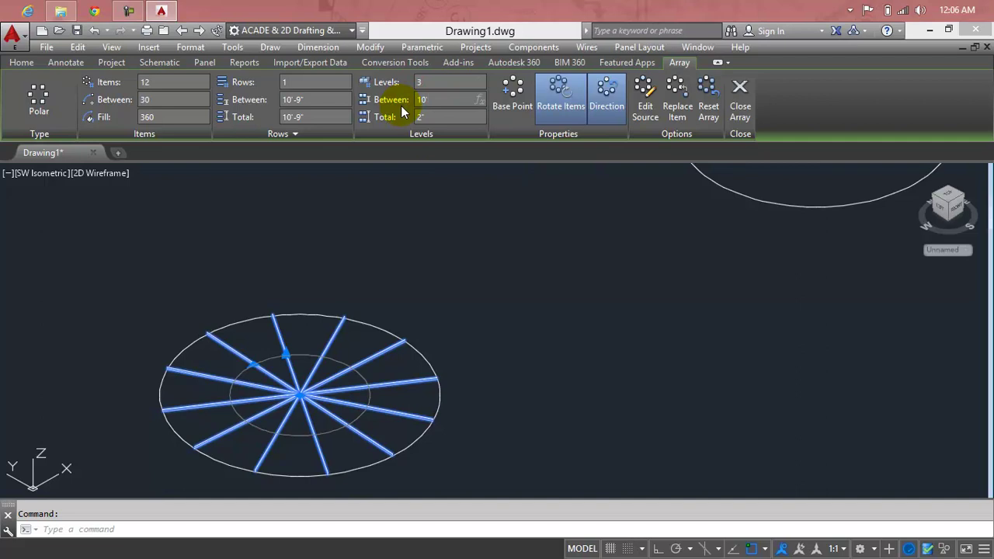
pyautogui.press('Return')
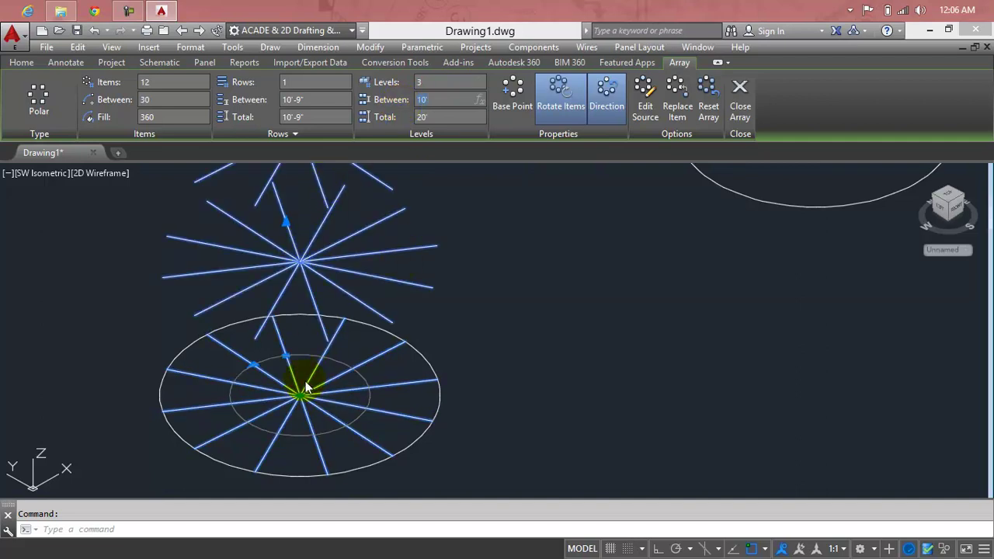
pyautogui.click(456, 82)
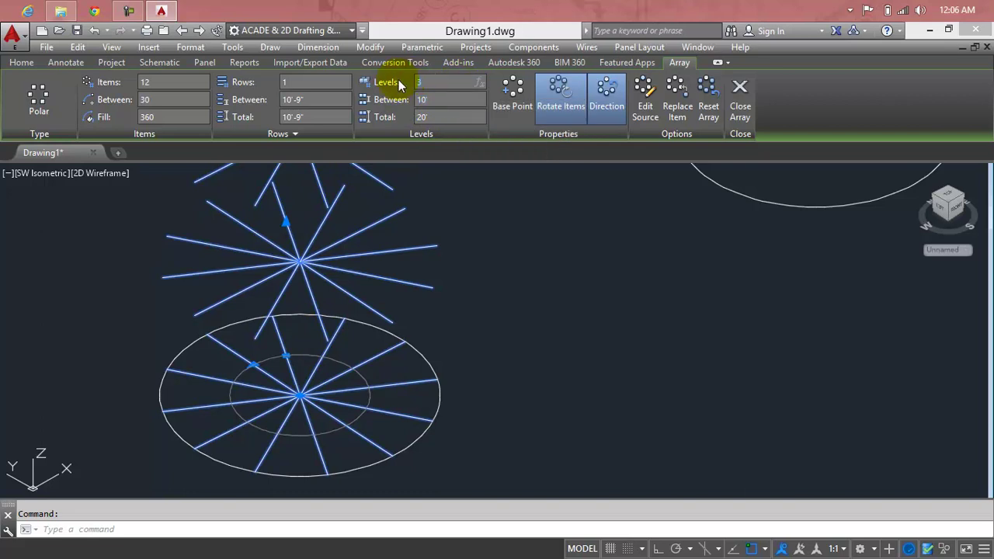
pyautogui.write('1')
pyautogui.press('Return')
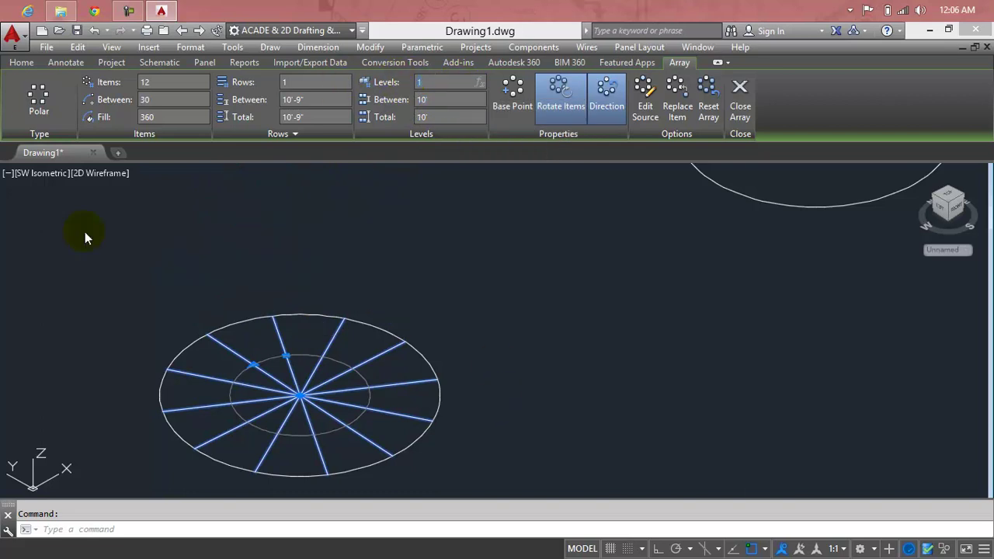
# Switch to the Top view and zoom in on the right circle with the wedge
pyautogui.click(37, 172)
pyautogui.click(62, 207)
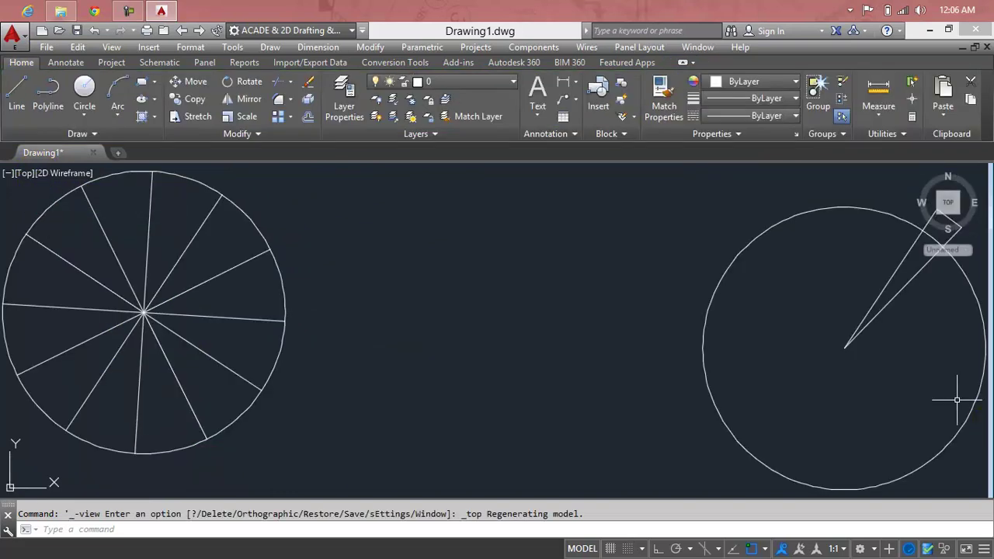
pyautogui.moveTo(841, 410); pyautogui.dragTo(464, 419, button='middle')
pyautogui.scroll(4, 459, 339)
pyautogui.scroll(-4, 461, 340)
pyautogui.moveTo(461, 339); pyautogui.dragTo(486, 406, button='middle')
pyautogui.scroll(2, 482, 373)
pyautogui.press('Escape')
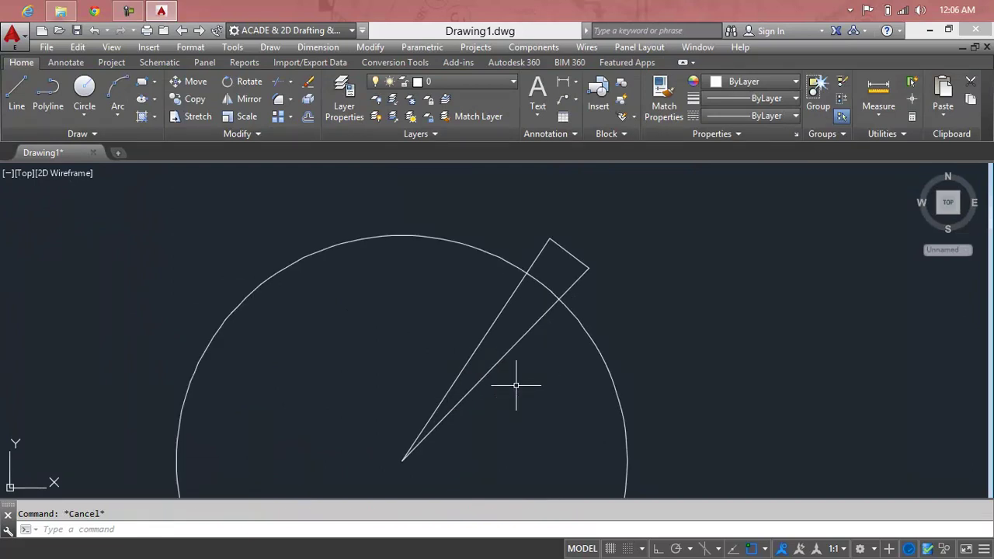
pyautogui.write('TR')
# Trim the wedge lines inside the circle and the arc inside the small box into a tab
pyautogui.press('Return')
pyautogui.click(517, 385)
pyautogui.click(445, 359)
pyautogui.press('Escape')
pyautogui.press('Return')
pyautogui.press('Return')
pyautogui.click(506, 398)
pyautogui.click(461, 373)
pyautogui.scroll(-1, 474, 423)
pyautogui.scroll(-1, 470, 392)
pyautogui.click(510, 290)
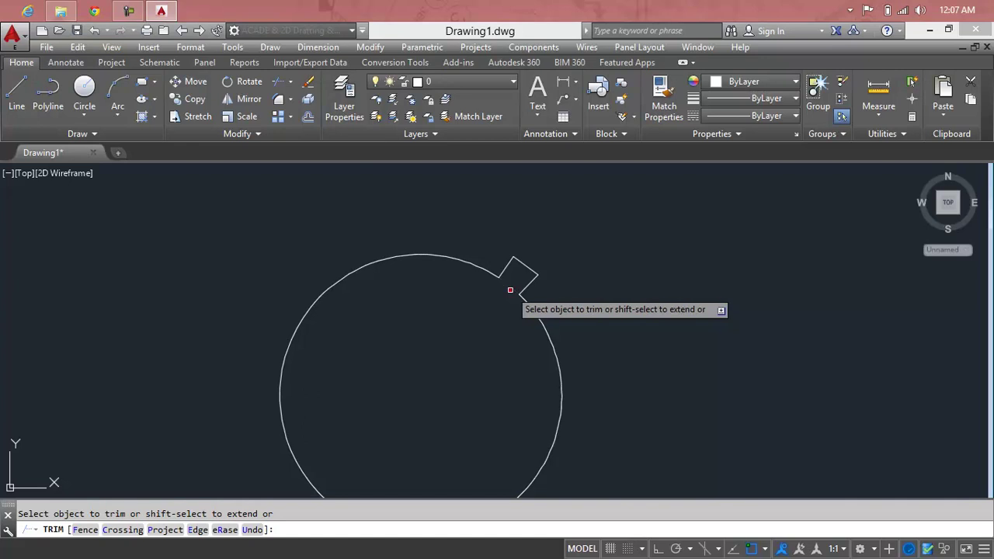
pyautogui.scroll(2, 536, 273)
pyautogui.press('Escape')
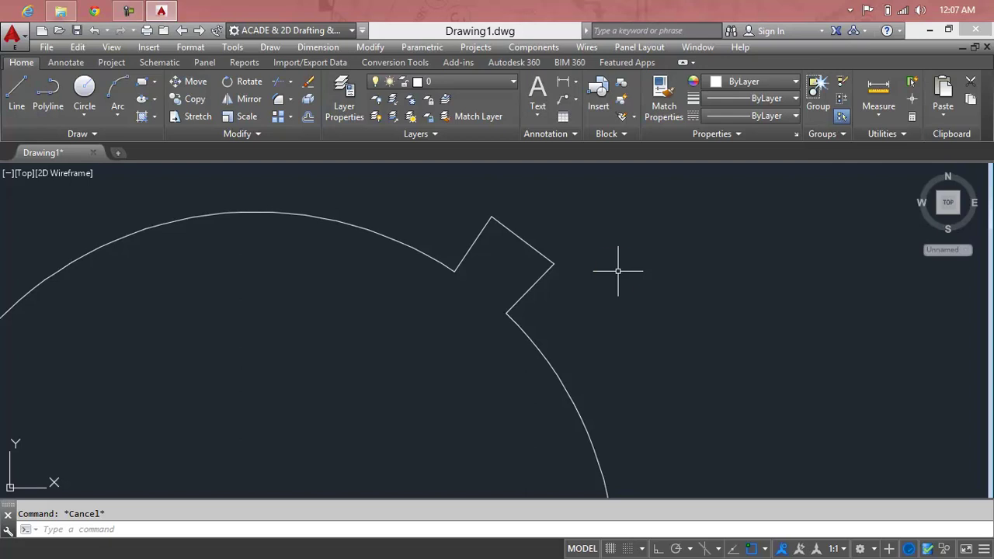
pyautogui.write('ar')
pyautogui.press('Return')
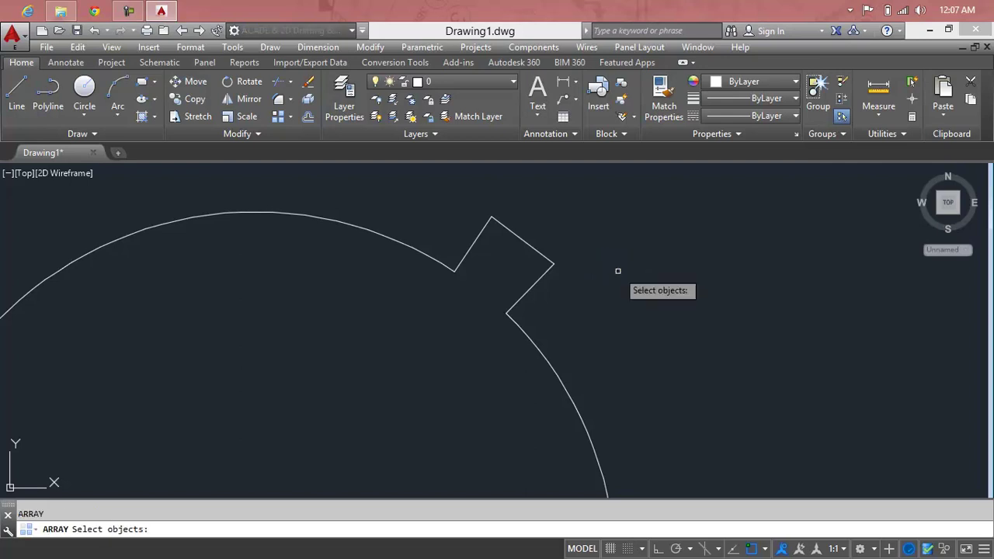
# Select the tab's lines for a polar array centred on the circle's centre
pyautogui.click(621, 299)
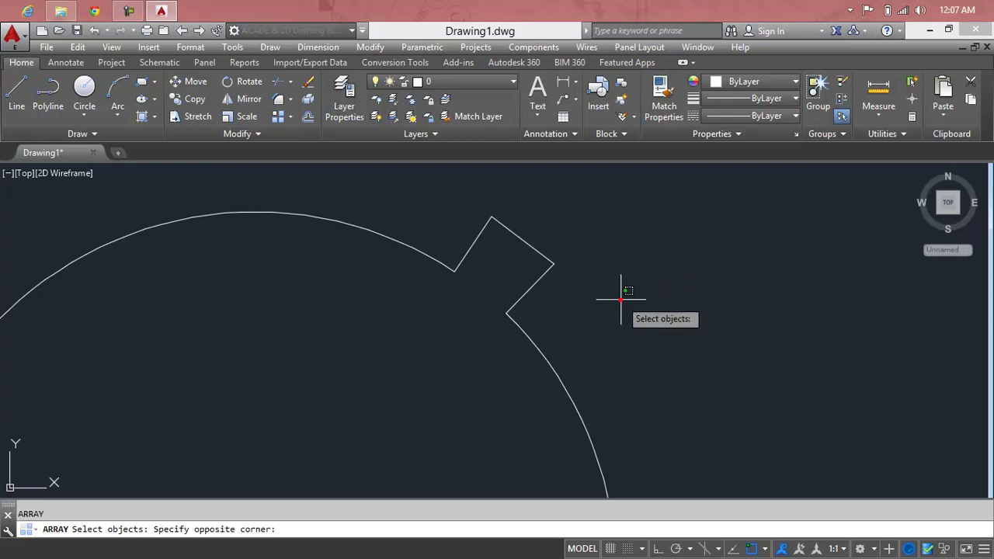
pyautogui.click(477, 223)
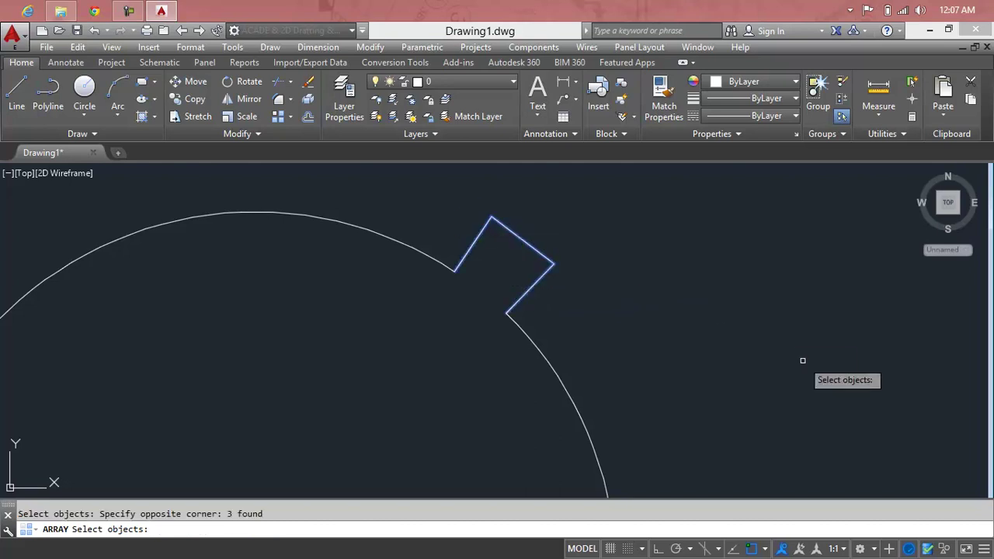
pyautogui.press('Return')
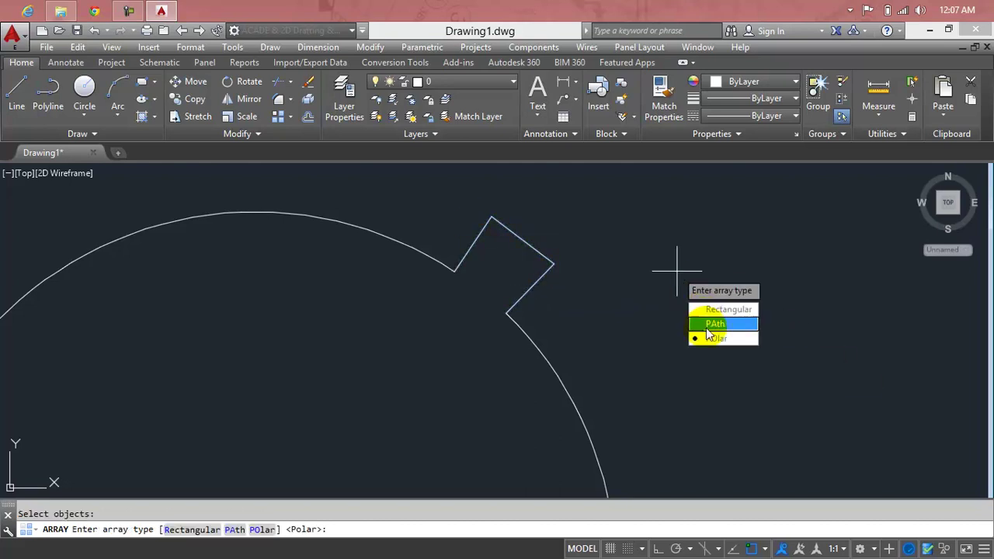
pyautogui.click(711, 338)
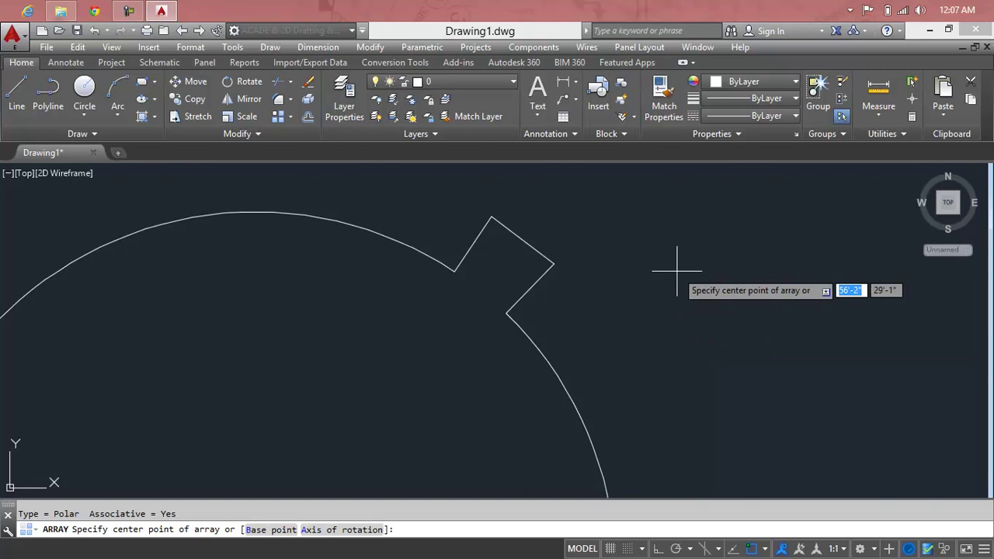
pyautogui.scroll(-3, 524, 295)
pyautogui.moveTo(525, 298); pyautogui.dragTo(526, 229, button='middle')
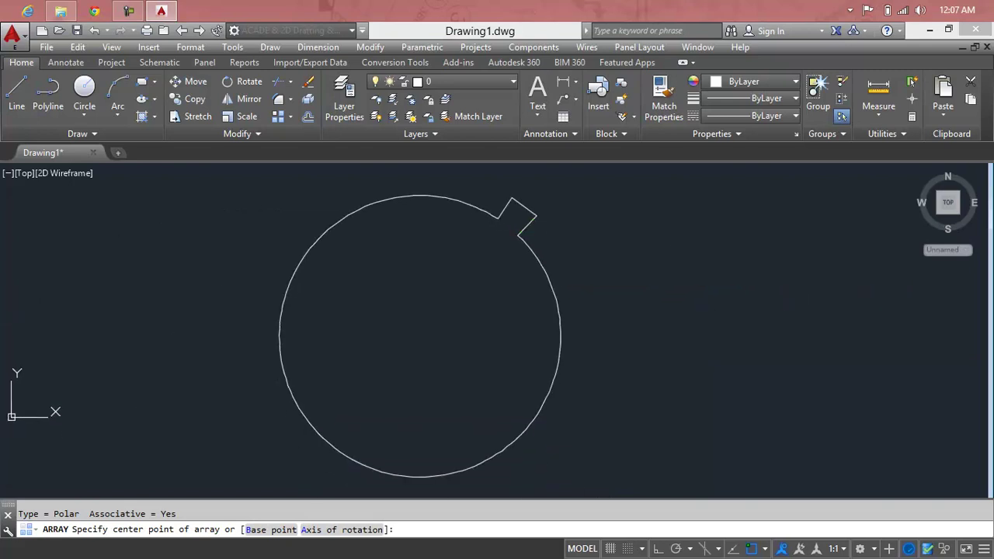
pyautogui.click(420, 337)
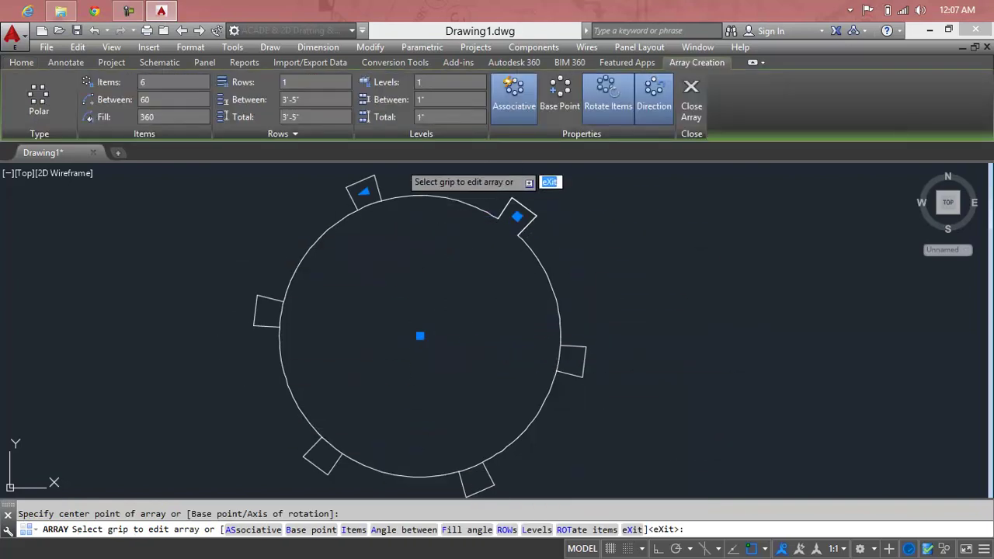
# Set the polar array to 12 tabs around the full 360° and finish it
pyautogui.click(159, 83)
pyautogui.write('12')
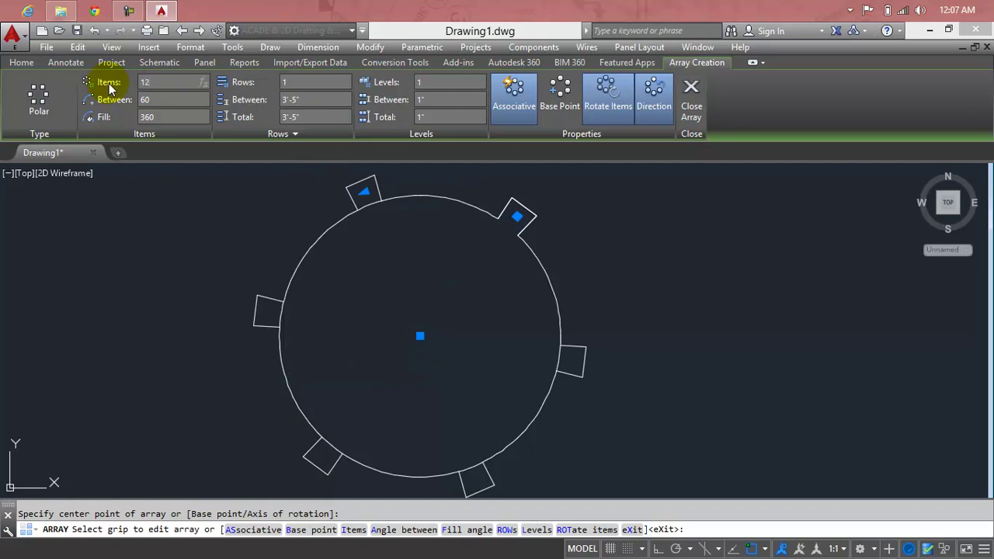
pyautogui.press('Return')
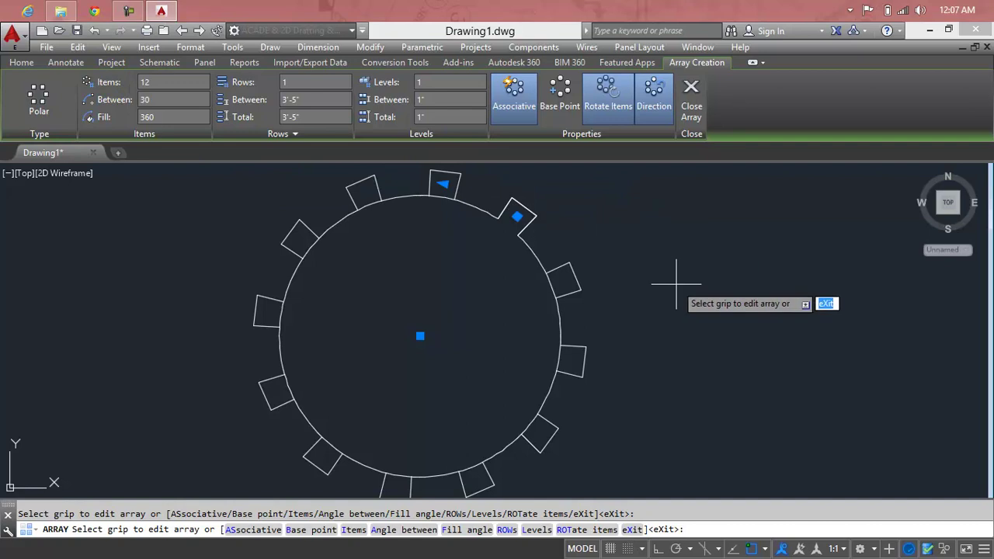
pyautogui.press('Escape')
pyautogui.scroll(4, 566, 270)
pyautogui.scroll(-4, 567, 270)
pyautogui.scroll(3, 428, 199)
pyautogui.moveTo(437, 195); pyautogui.dragTo(437, 281, button='middle')
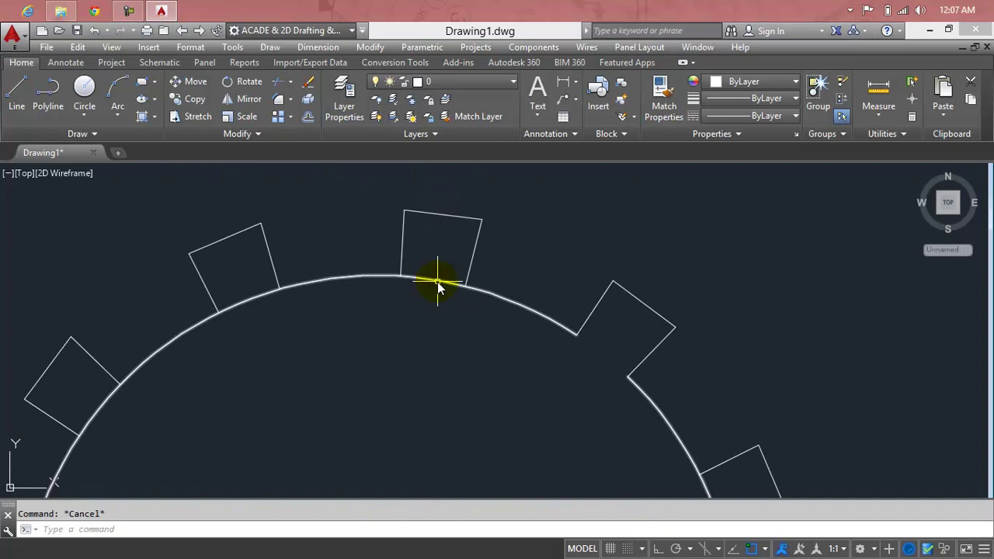
pyautogui.write('tr')
# Trim the circle's arc inside the top, left and upper-left tabs
pyautogui.press('Return')
pyautogui.click(435, 277)
pyautogui.click(267, 292)
pyautogui.scroll(-3, 248, 304)
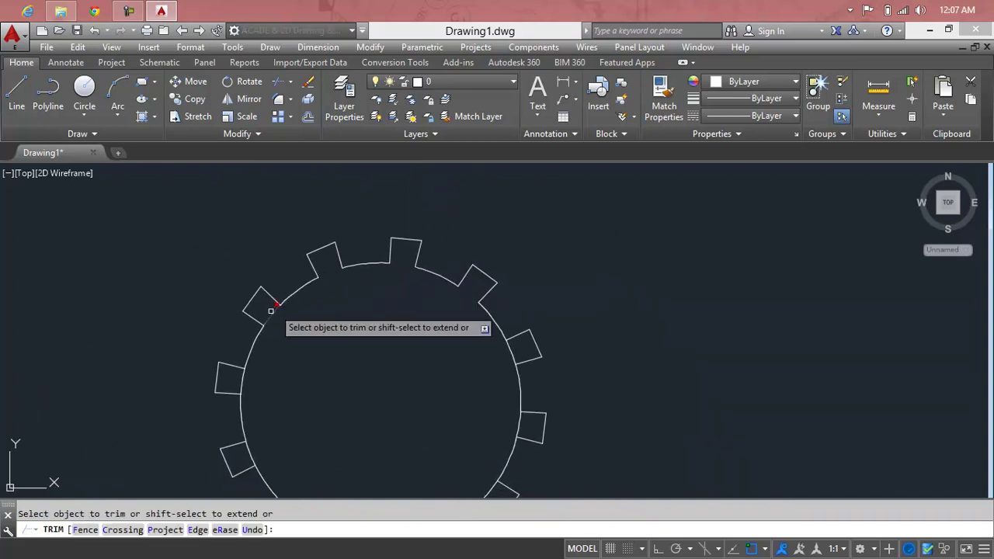
pyautogui.click(268, 310)
pyautogui.click(272, 314)
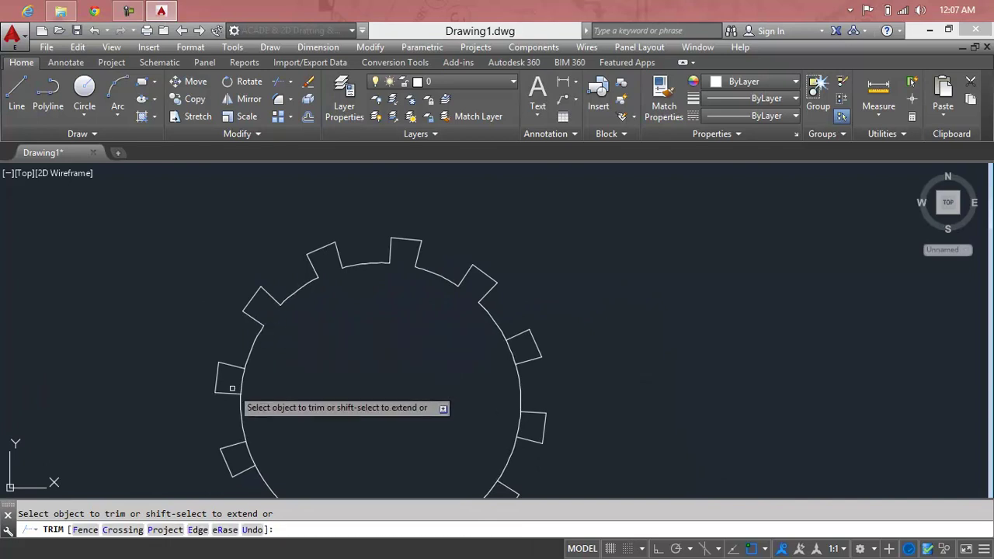
# Trim the arcs inside the bottom, right and upper-right tabs to complete the gear outline
pyautogui.scroll(-2, 248, 452)
pyautogui.moveTo(248, 453); pyautogui.dragTo(295, 305, button='middle')
pyautogui.scroll(2, 307, 347)
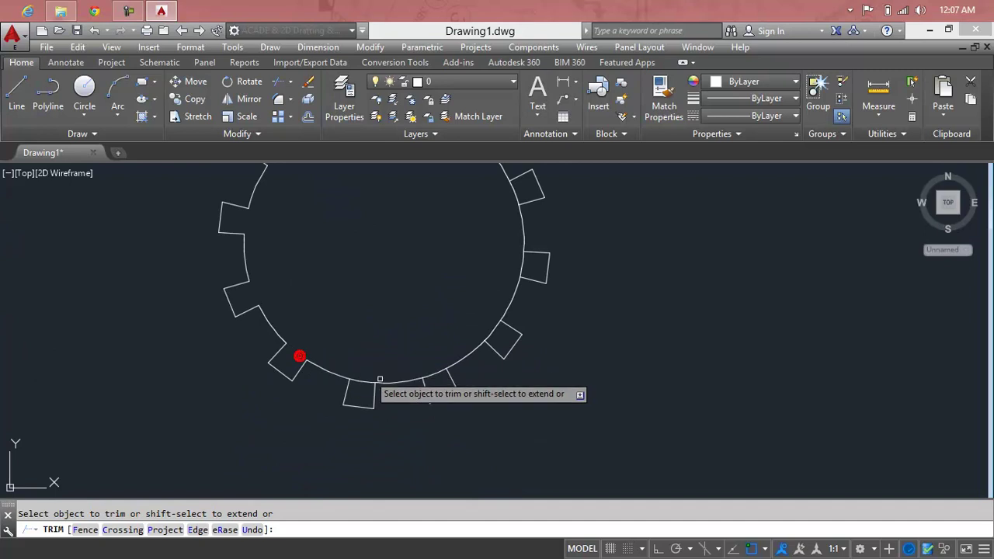
pyautogui.click(362, 380)
pyautogui.click(440, 379)
pyautogui.moveTo(505, 346); pyautogui.dragTo(453, 410, button='middle')
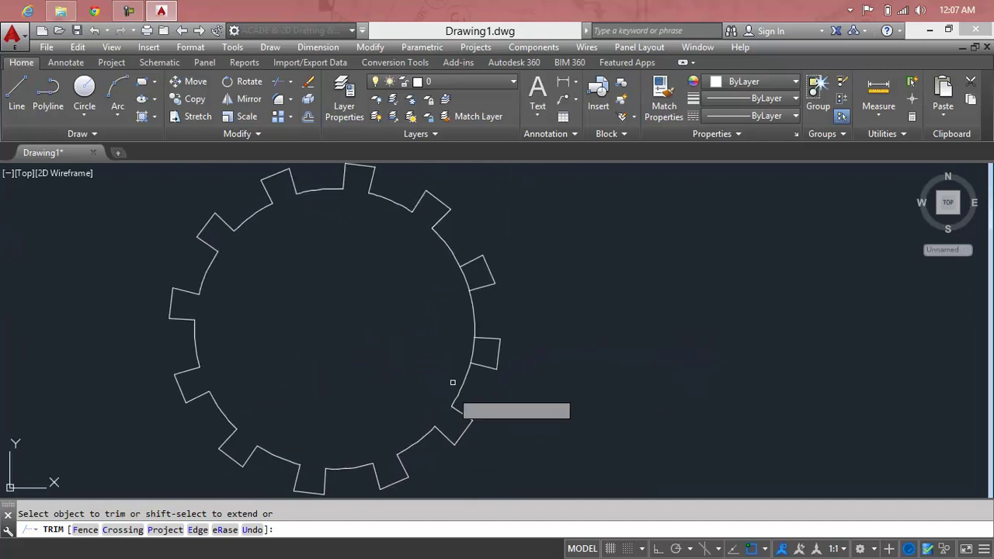
pyautogui.click(473, 348)
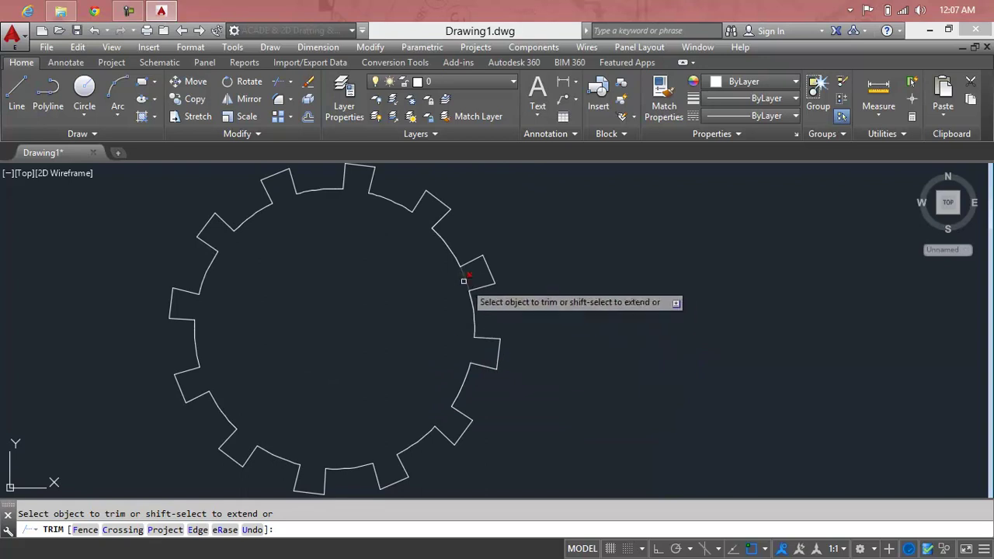
pyautogui.click(463, 279)
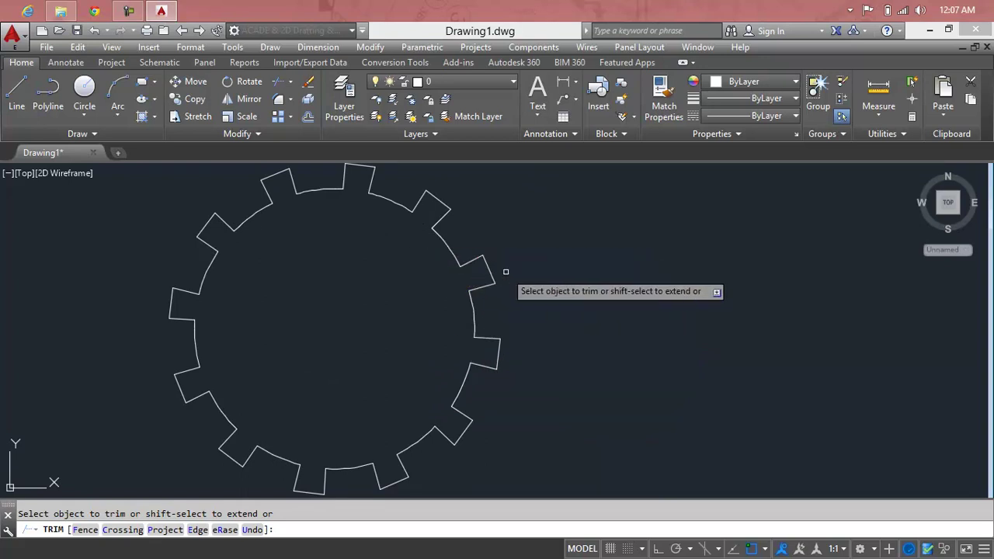
pyautogui.press('Escape')
pyautogui.moveTo(432, 266); pyautogui.dragTo(507, 353, button='middle')
pyautogui.scroll(5, 308, 268)
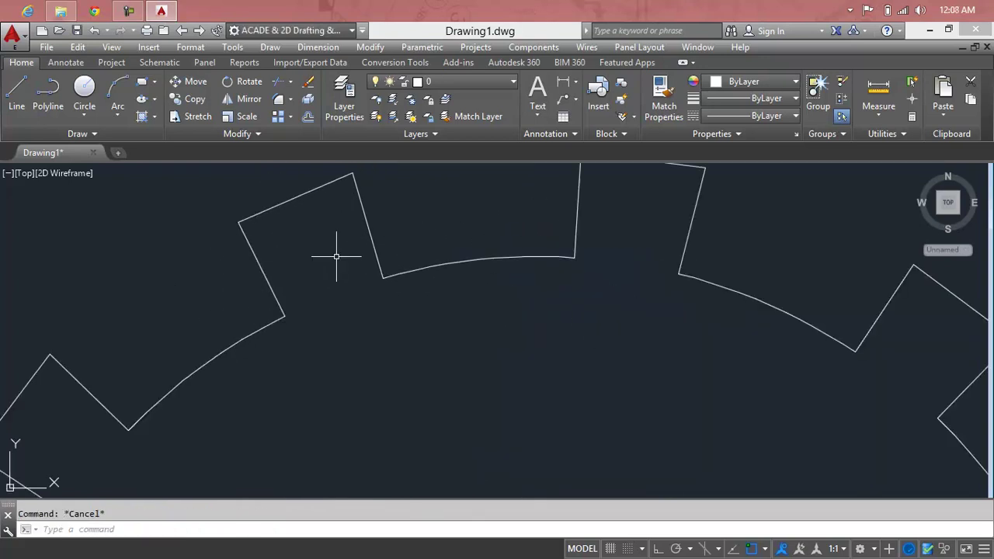
pyautogui.write('c')
# Draw a small hole circle centred inside the upper-left tab
pyautogui.press('Return')
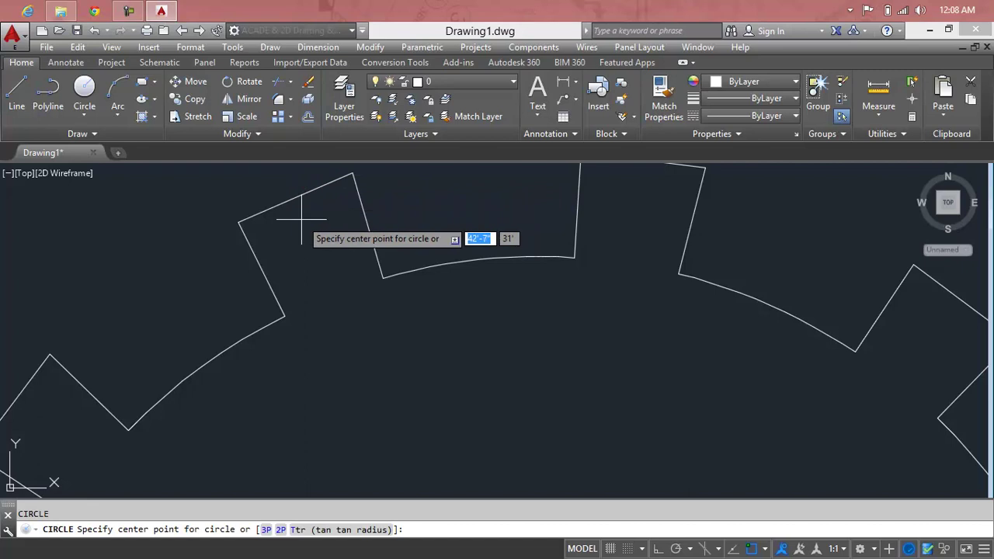
pyautogui.click(308, 246)
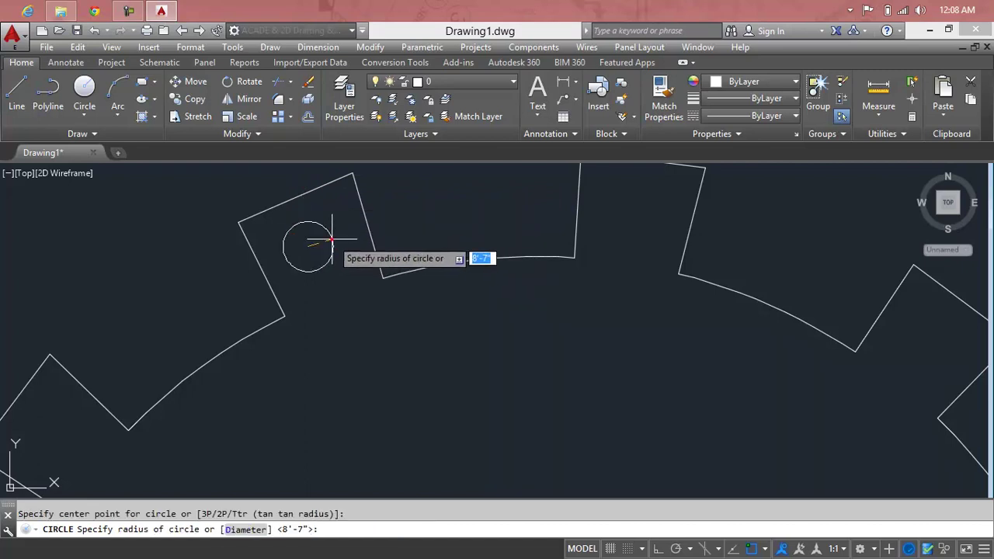
pyautogui.click(330, 240)
pyautogui.scroll(-3, 342, 241)
pyautogui.scroll(-2, 362, 288)
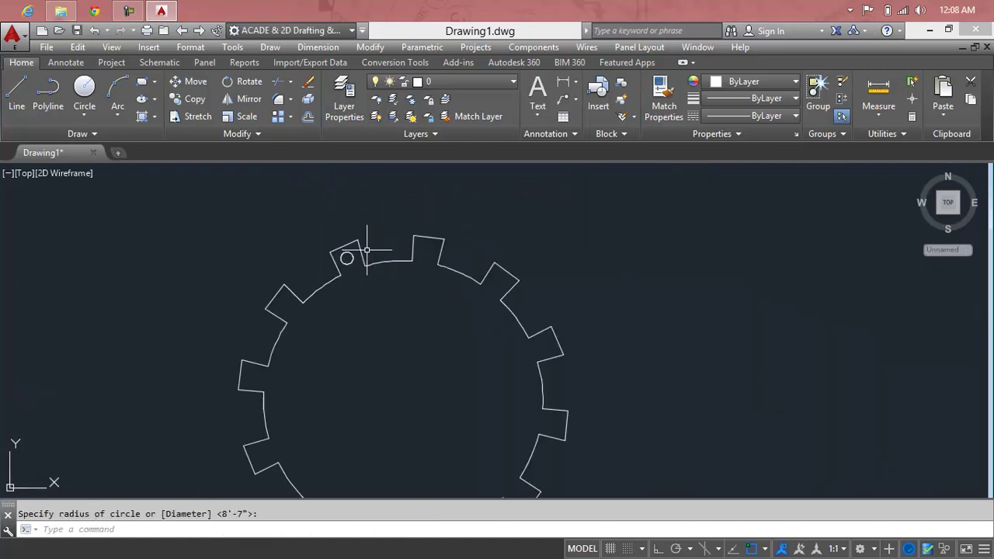
pyautogui.scroll(3, 361, 258)
pyautogui.click(342, 253)
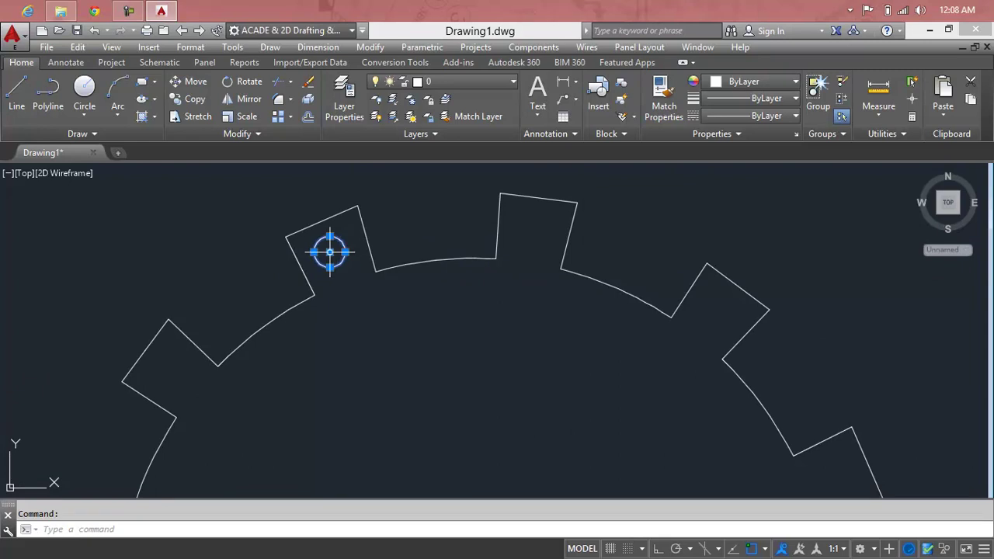
pyautogui.click(330, 253)
pyautogui.press('Escape')
pyautogui.press('Escape')
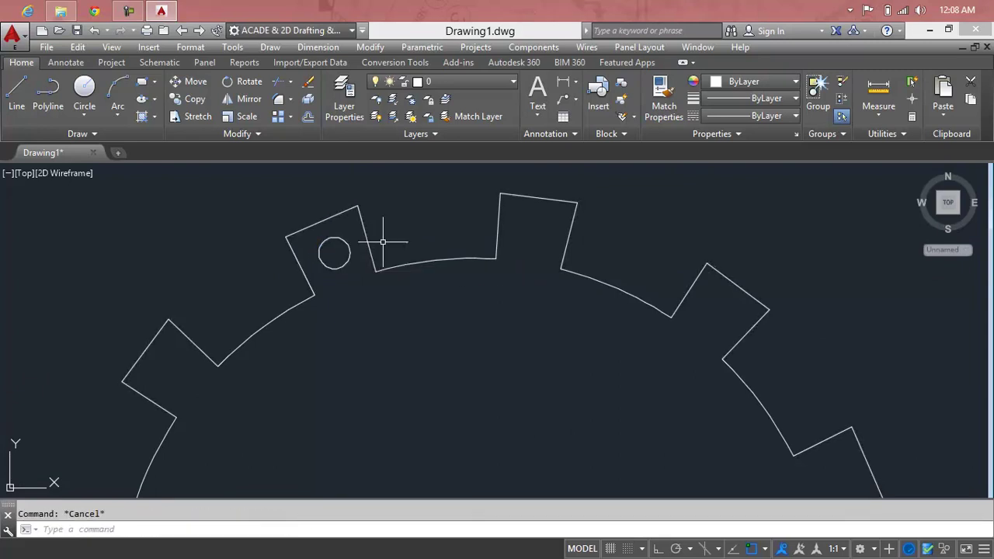
pyautogui.write('ar')
pyautogui.press('Return')
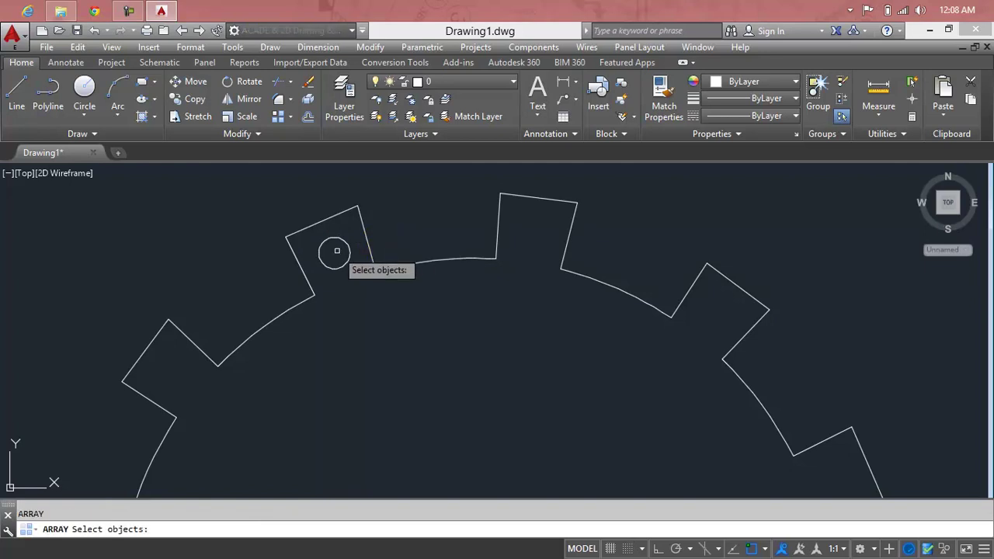
# Polar-array the hole circle 12 times around the gear's centre
pyautogui.click(348, 253)
pyautogui.press('Return')
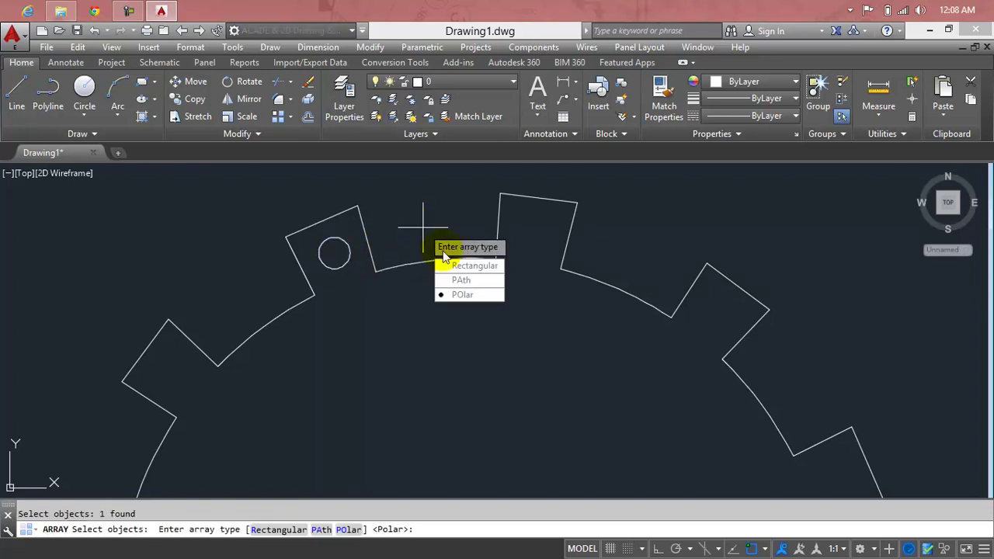
pyautogui.click(465, 296)
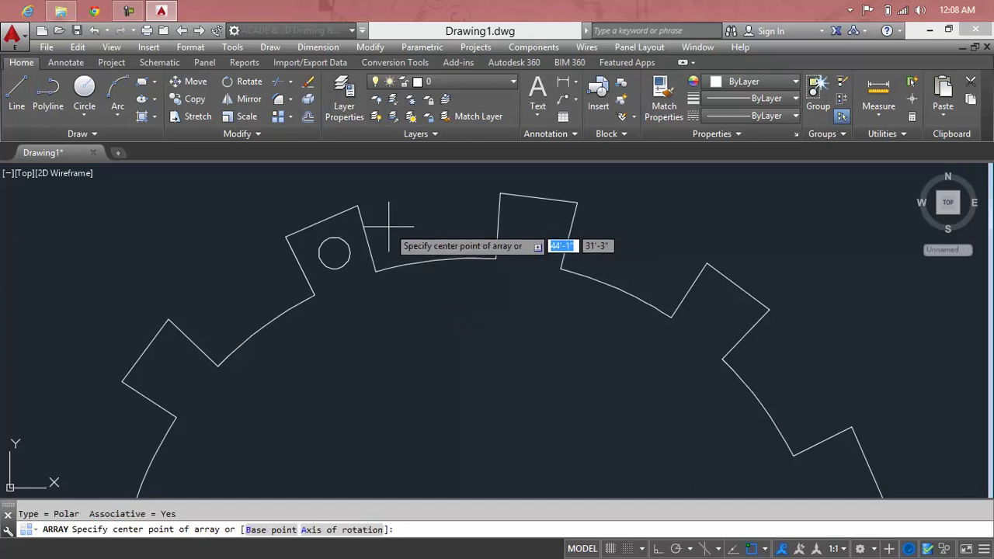
pyautogui.scroll(-3, 445, 235)
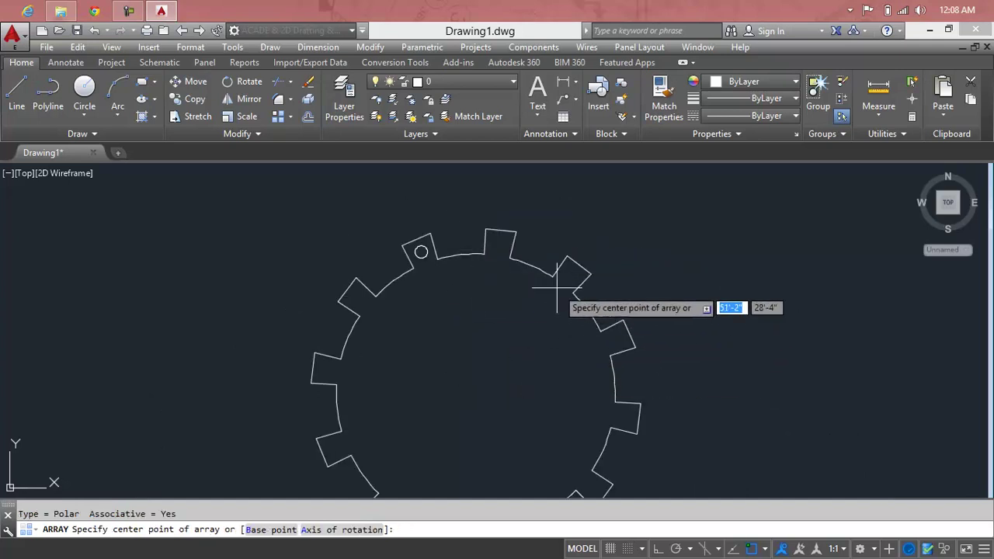
pyautogui.click(473, 394)
pyautogui.scroll(-4, 599, 409)
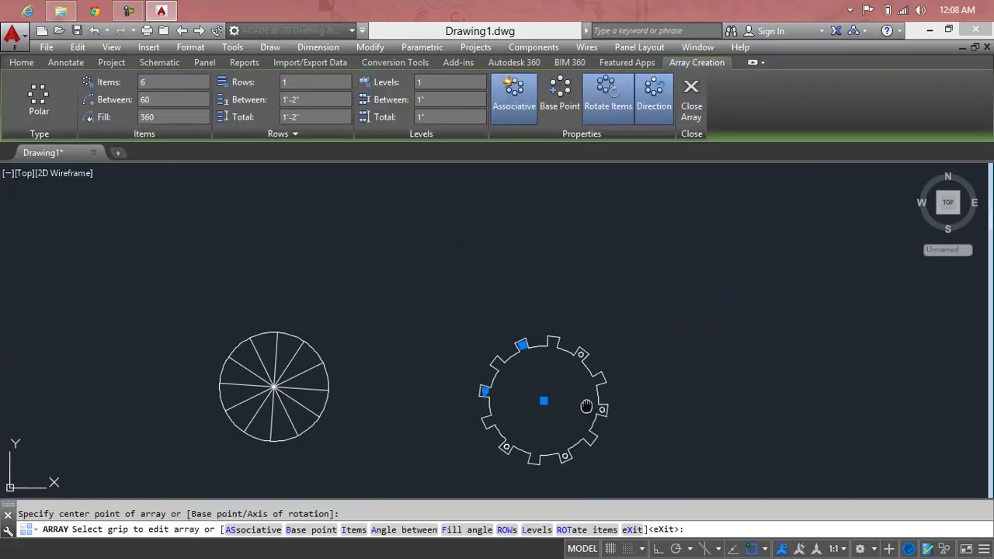
pyautogui.scroll(2, 547, 320)
pyautogui.scroll(2, 510, 328)
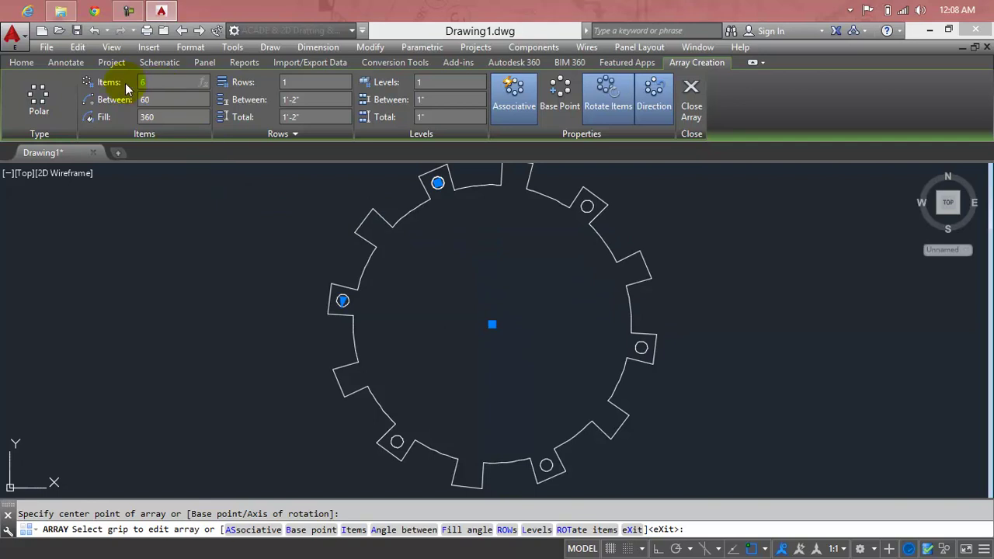
pyautogui.write('12')
pyautogui.press('Return')
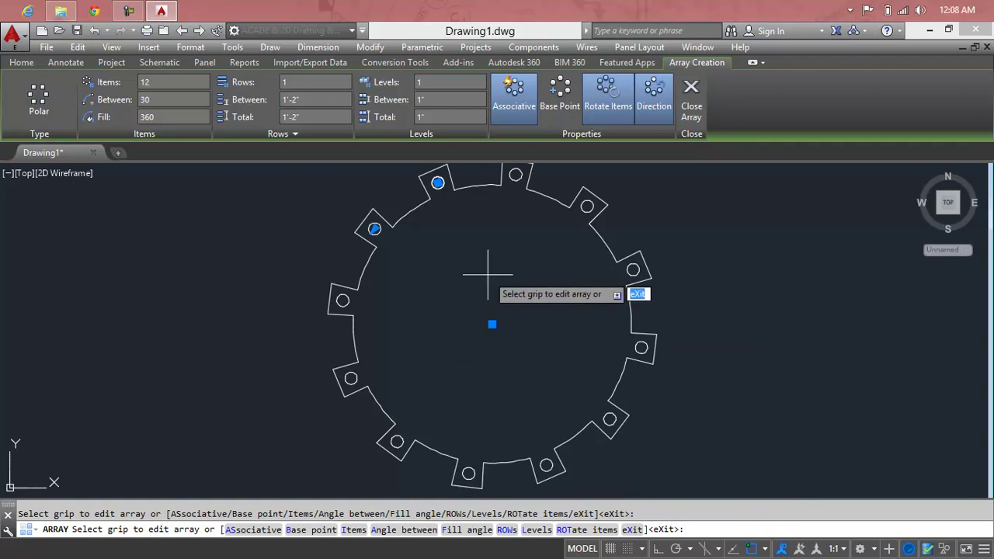
pyautogui.press('Escape')
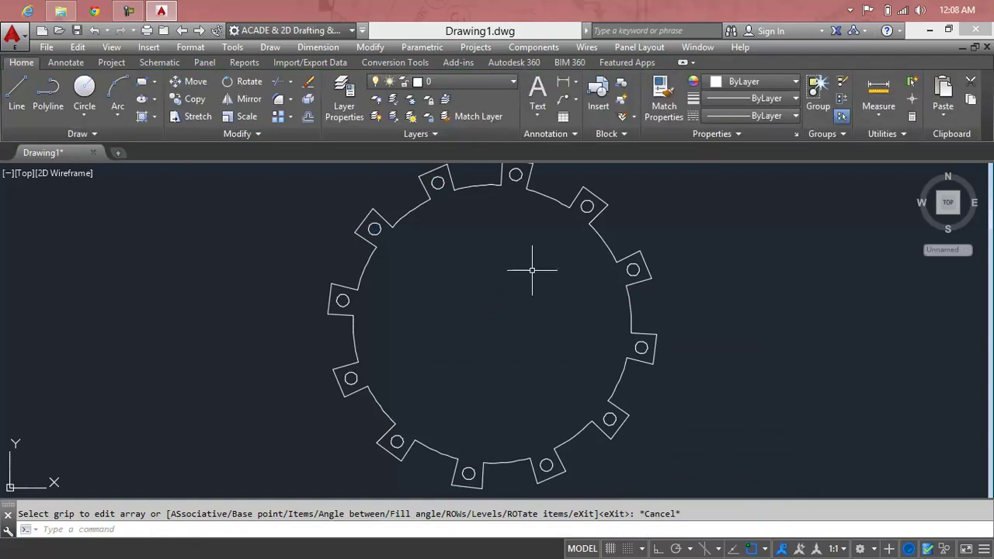
# Erase the spoked wheel and the holed gear using a crossing window selection
pyautogui.scroll(-1, 675, 377)
pyautogui.scroll(-4, 763, 337)
pyautogui.moveTo(763, 337); pyautogui.dragTo(603, 328, button='middle')
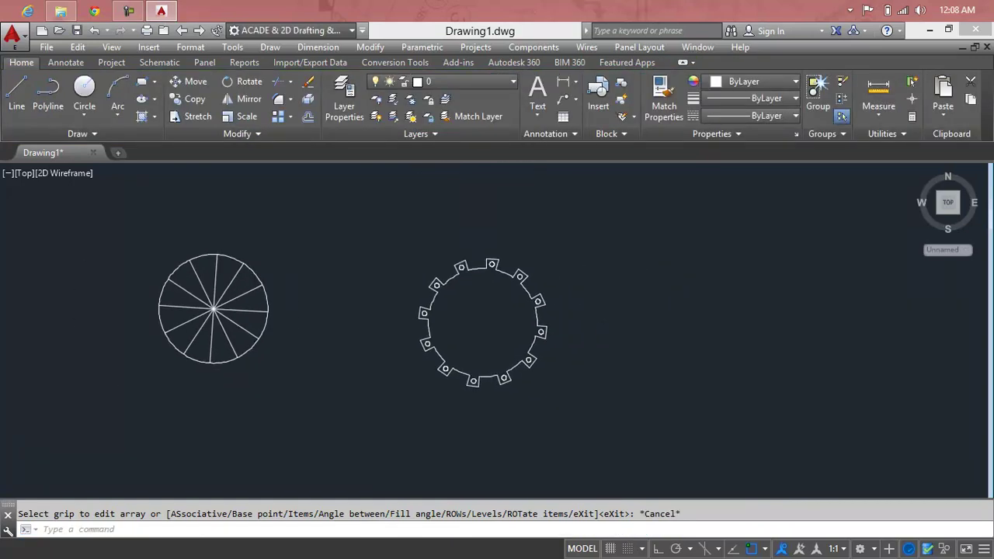
pyautogui.click(703, 221)
pyautogui.click(78, 421)
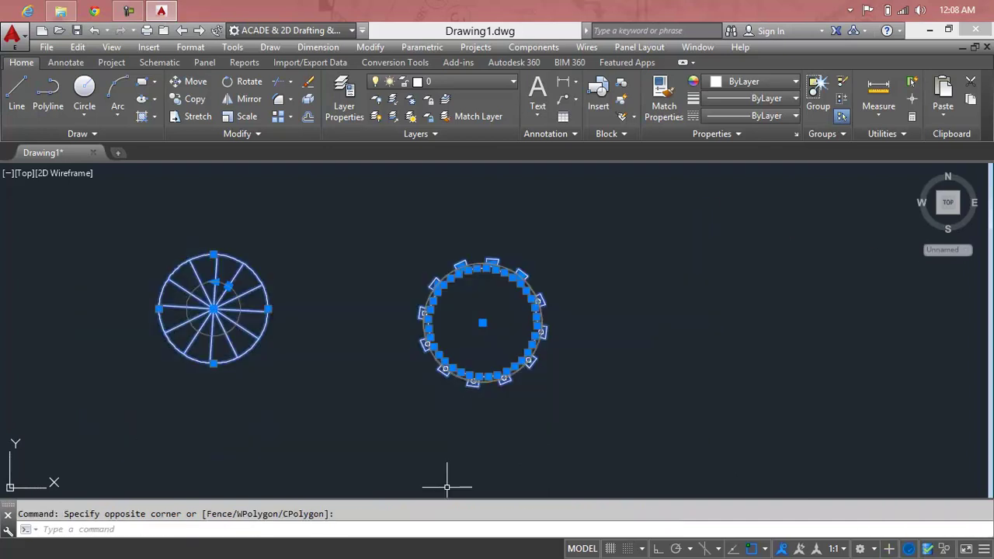
pyautogui.press('Delete')
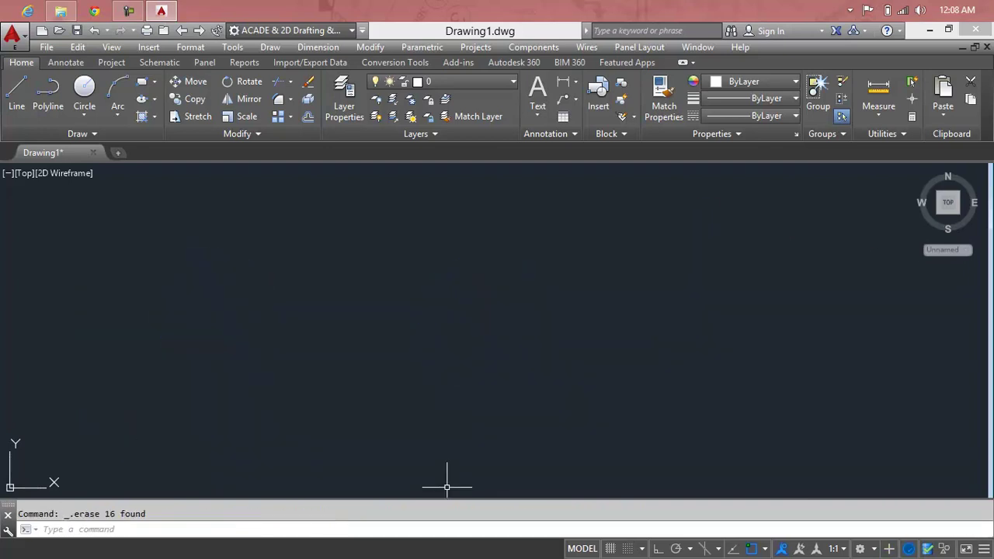